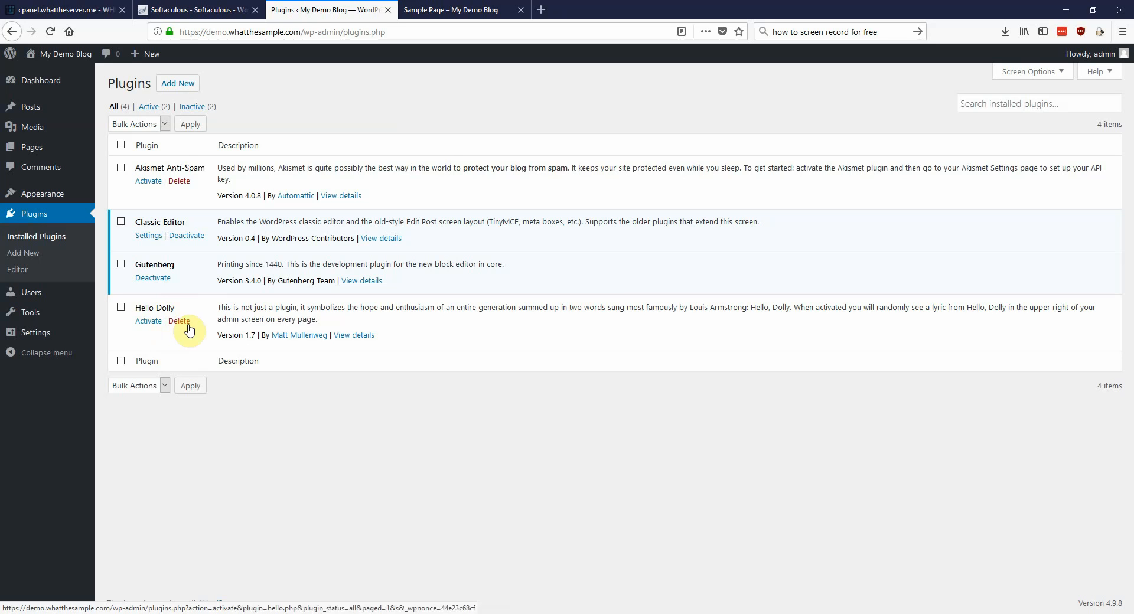
Delete the inactive Hello Dolly plugin from the installed plugins and confirm the deletion
left_click(181, 323)
left_click(582, 273)
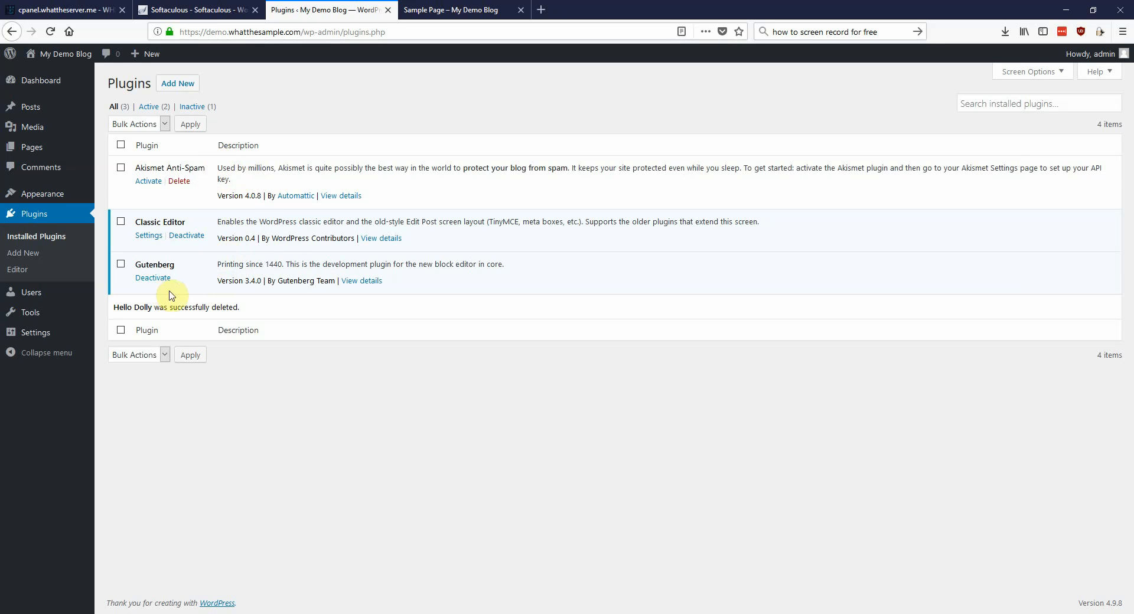
Search the plugin directory for "sucuri", then install and activate Sucuri Security – Auditing, Malware Scanner and Security Hardening
left_click(177, 83)
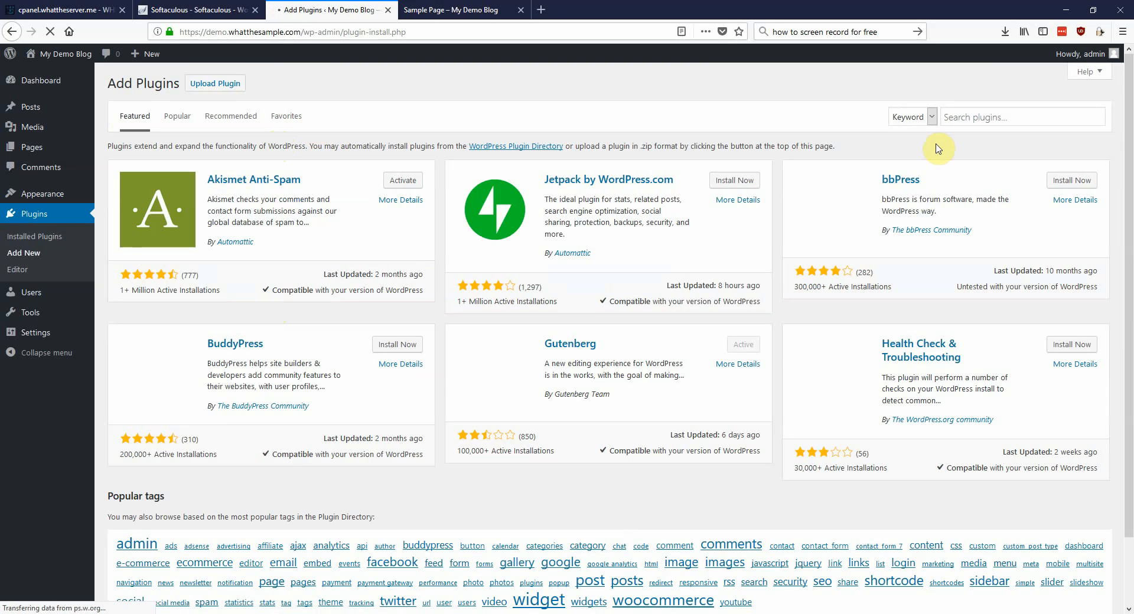
left_click(974, 117)
type("sucuri")
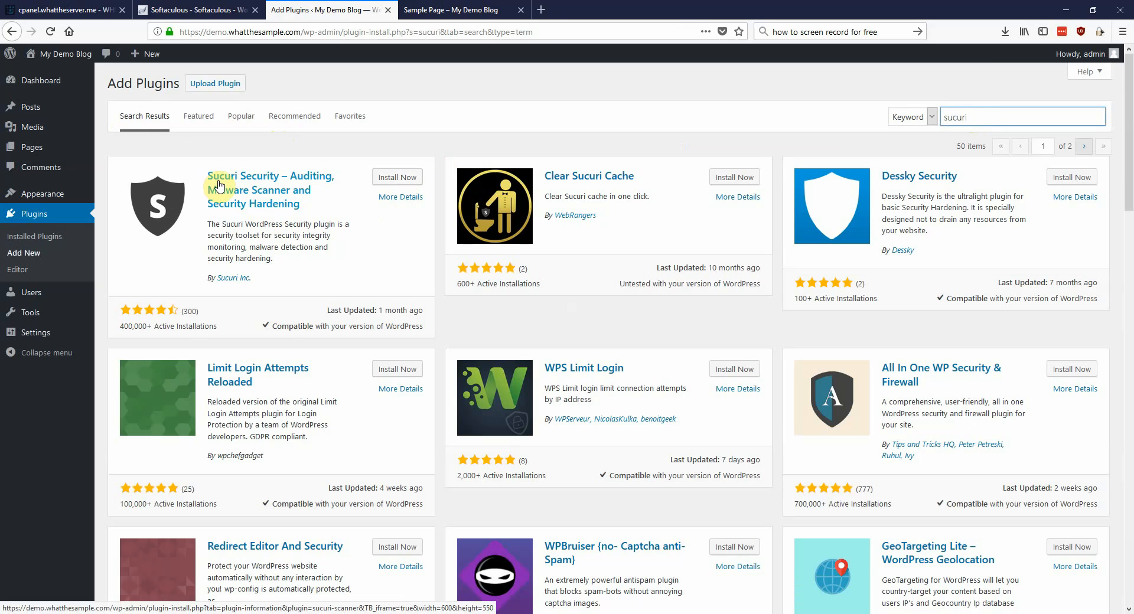
left_click(390, 179)
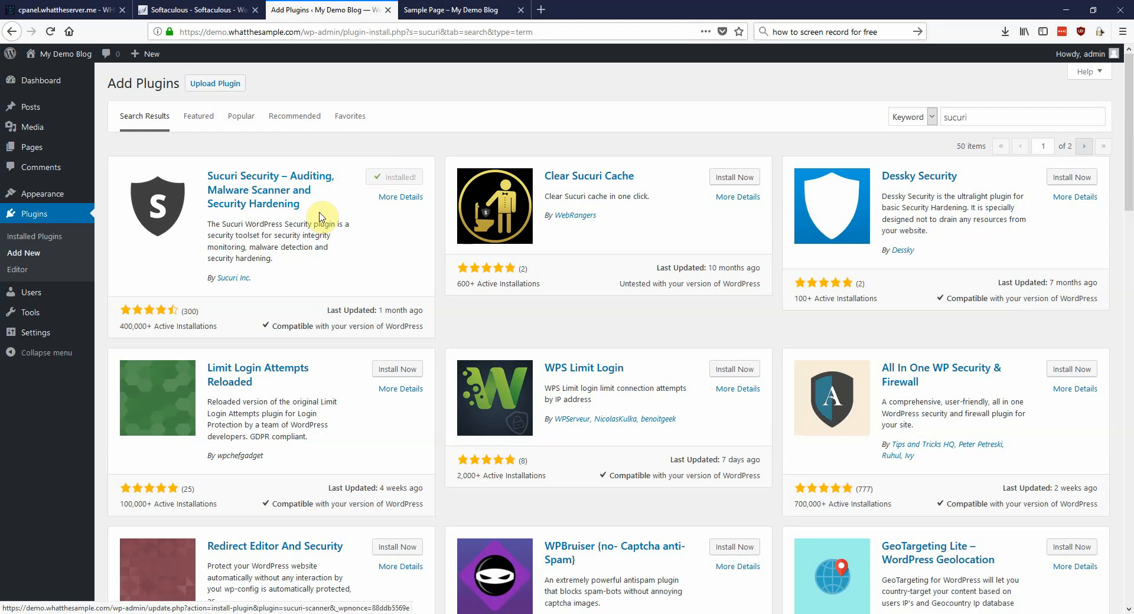
left_click(393, 177)
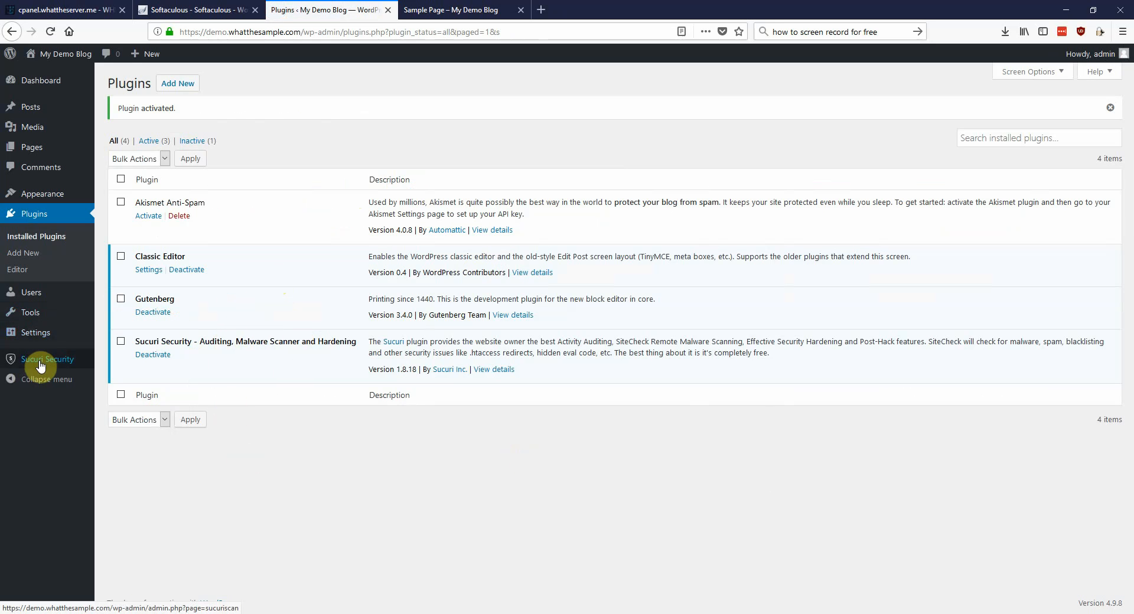
Generate a Sucuri Security API key for the site, accepting the Terms of Service and Privacy Policy, and dismiss the registration message
mouse_move(39, 365)
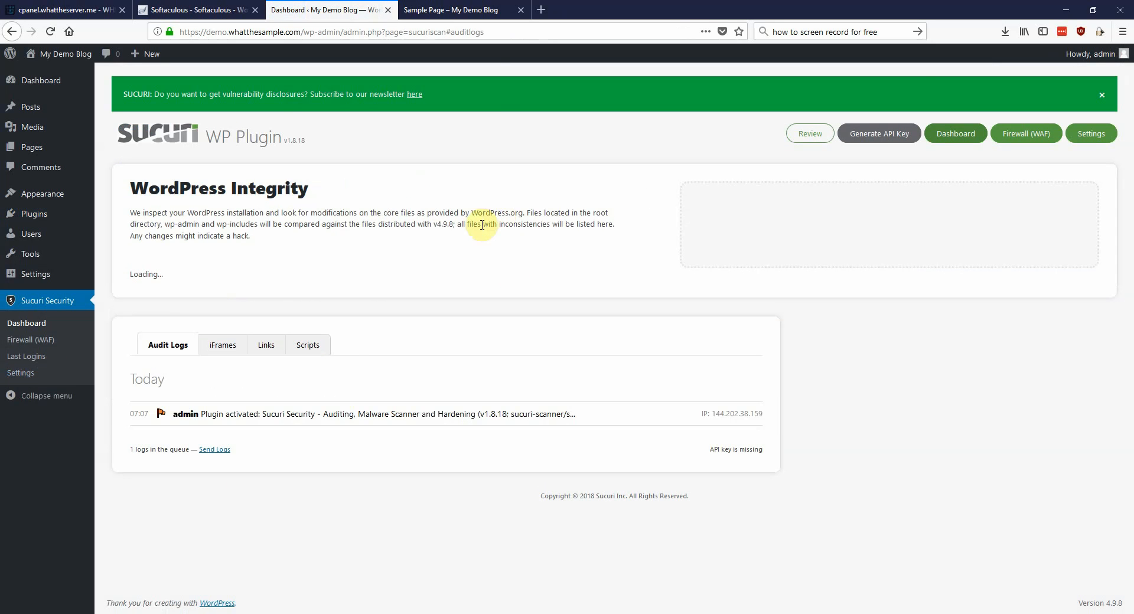
left_click(882, 134)
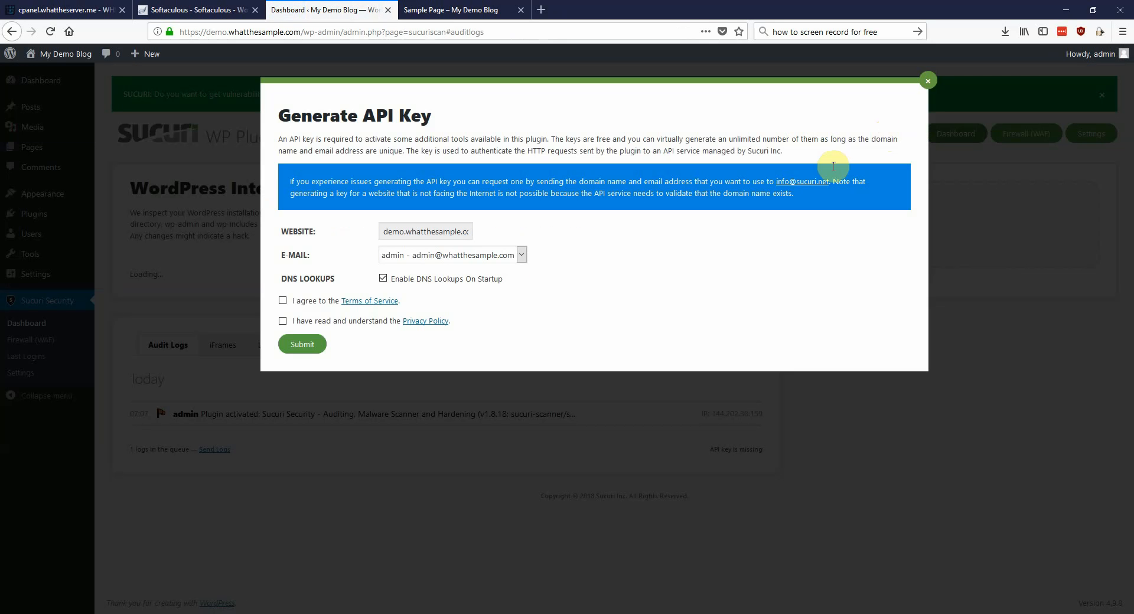
left_click(283, 301)
left_click(282, 321)
left_click(302, 346)
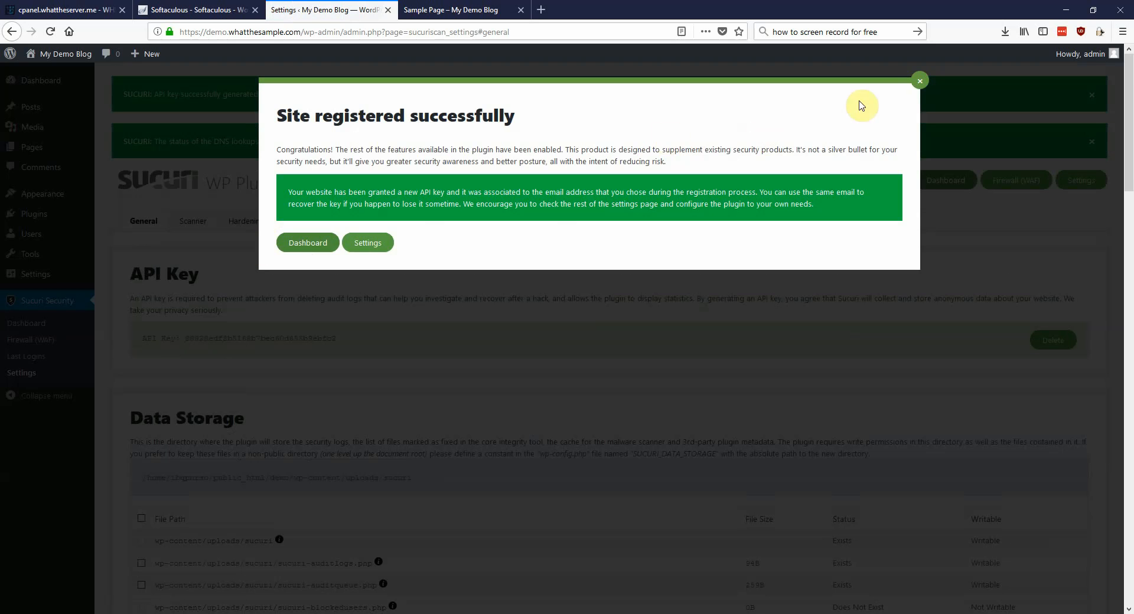
left_click(921, 82)
Look through Sucuri's General settings and the Scanner's scheduled tasks
scroll(397, 367, "down", 6)
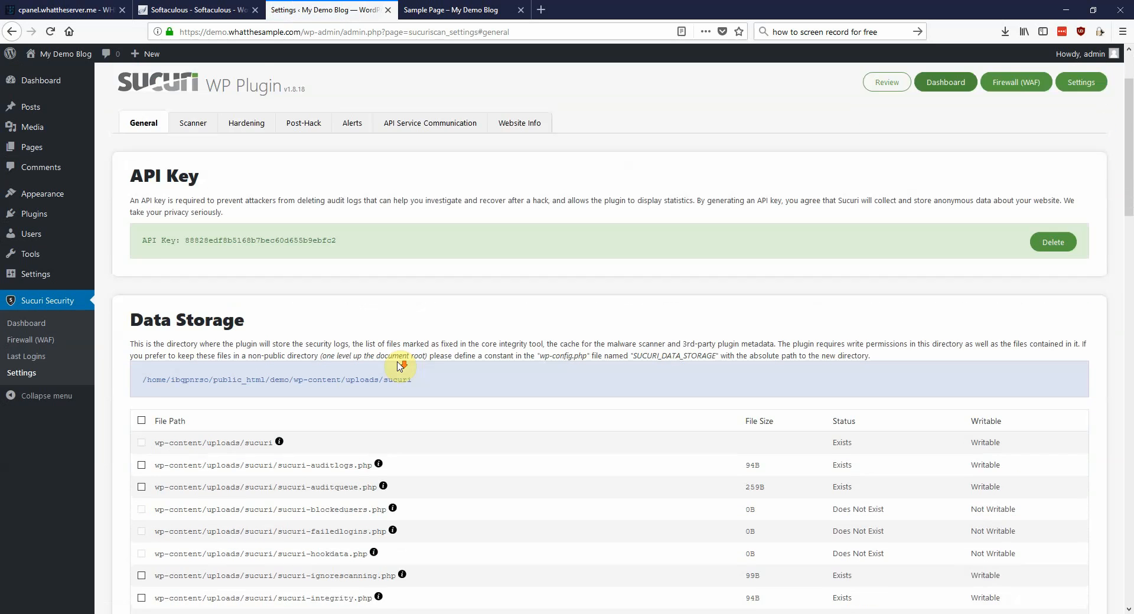
scroll(357, 447, "up", 6)
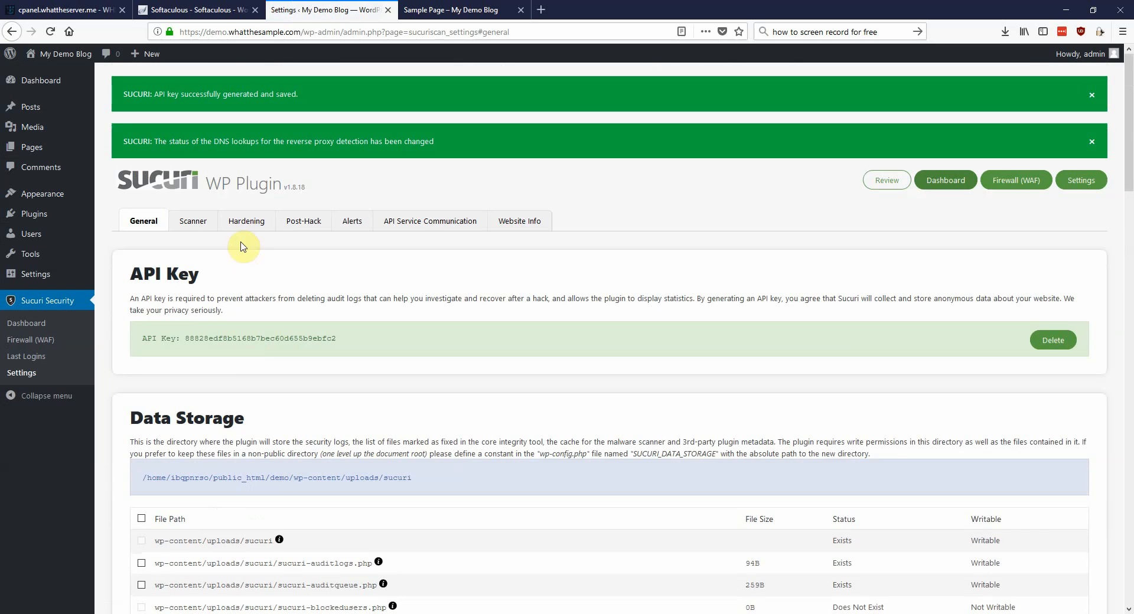
left_click(197, 223)
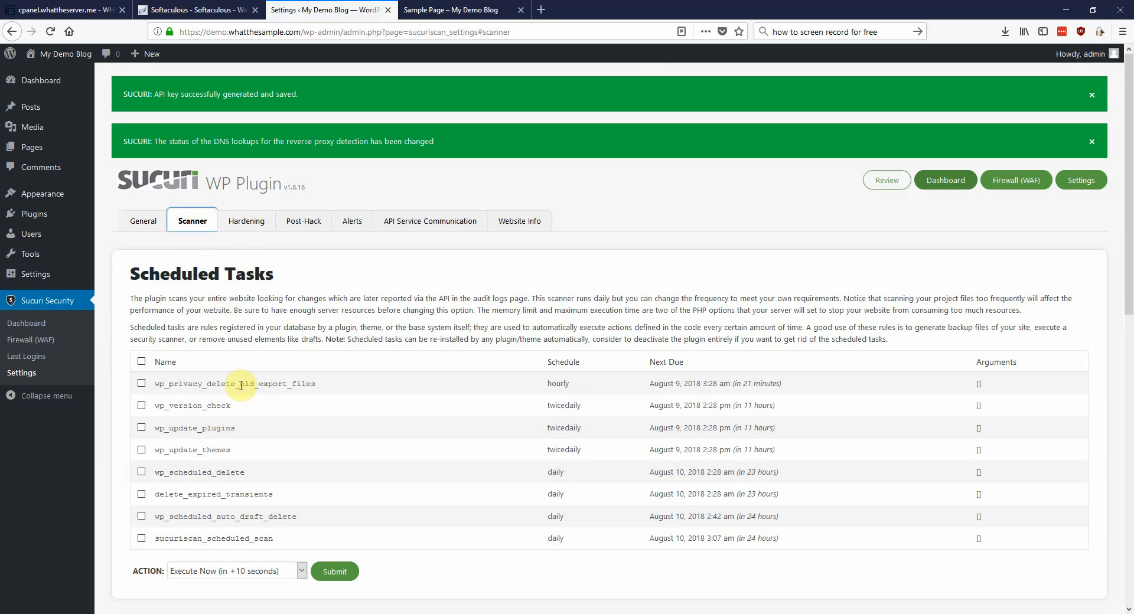
Open Sucuri's hardening options and try to apply the Website Firewall Protection hardening
left_click(248, 221)
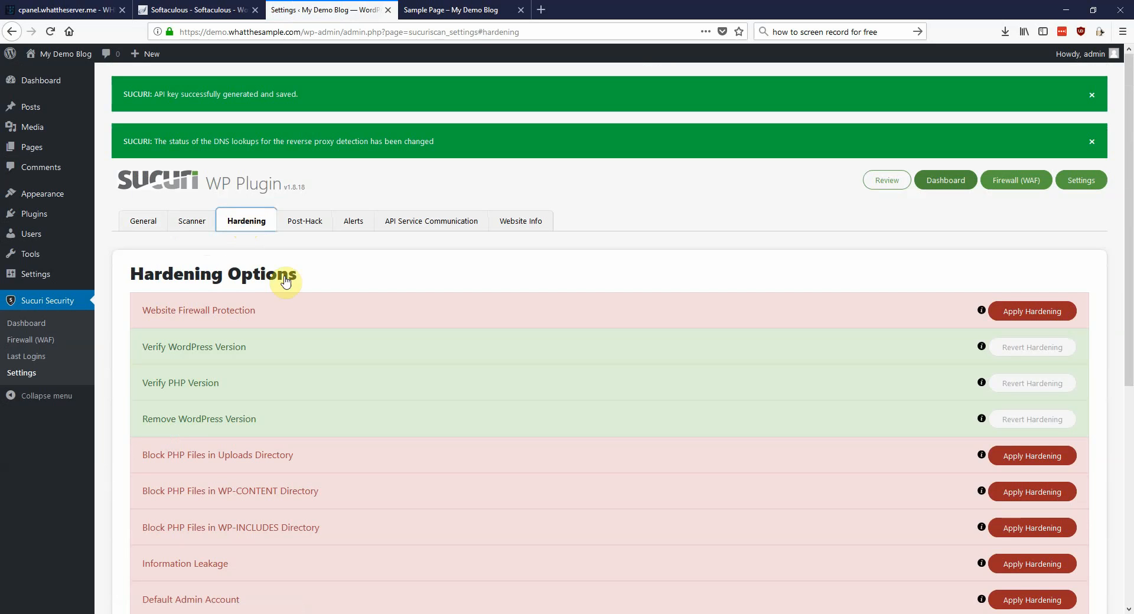
scroll(827, 330, "down", 2)
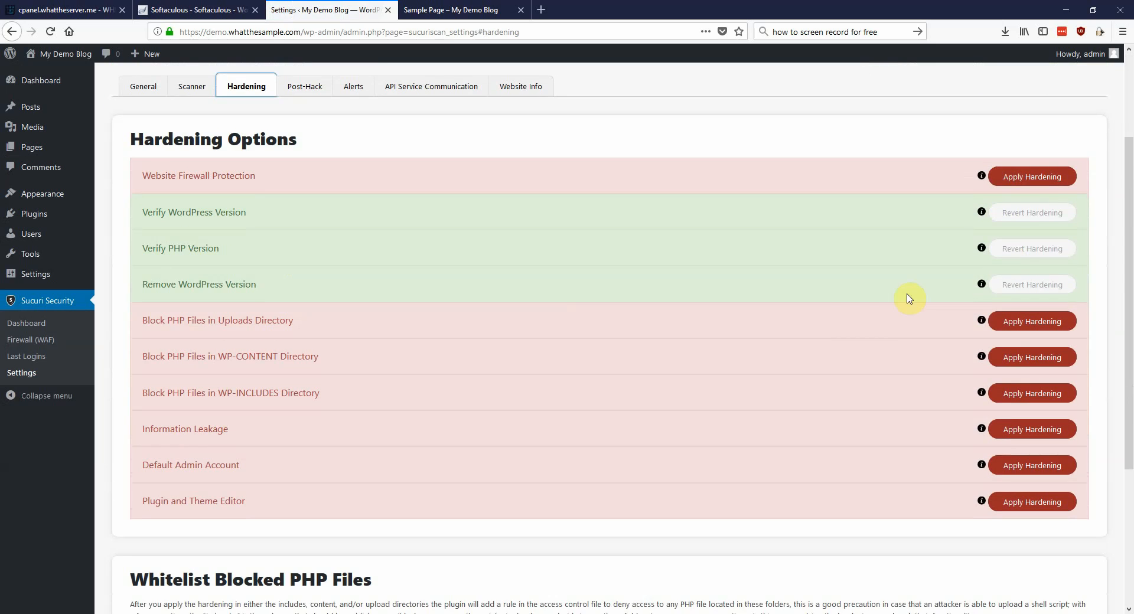
left_click(1033, 177)
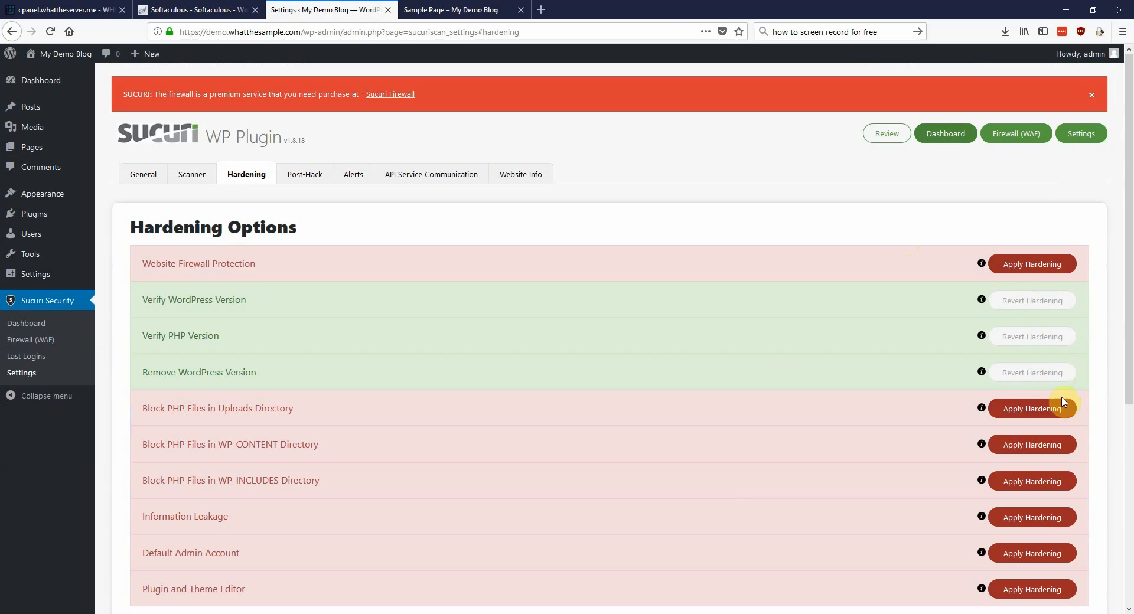
Apply the hardening that blocks PHP files in the Uploads, WP-CONTENT and WP-INCLUDES directories
left_click(1024, 416)
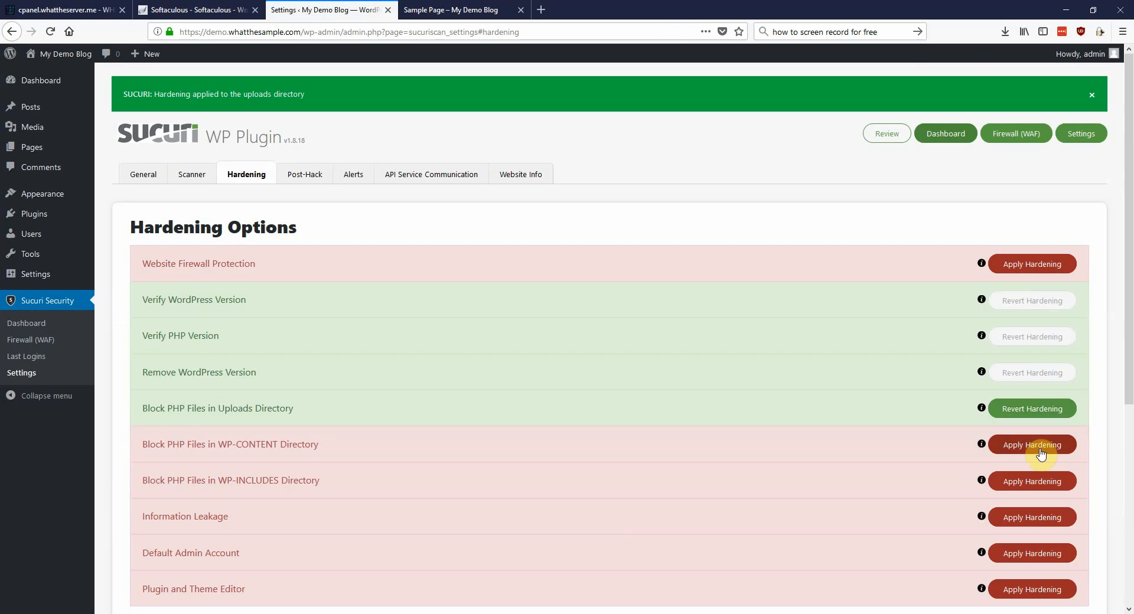
left_click(1041, 454)
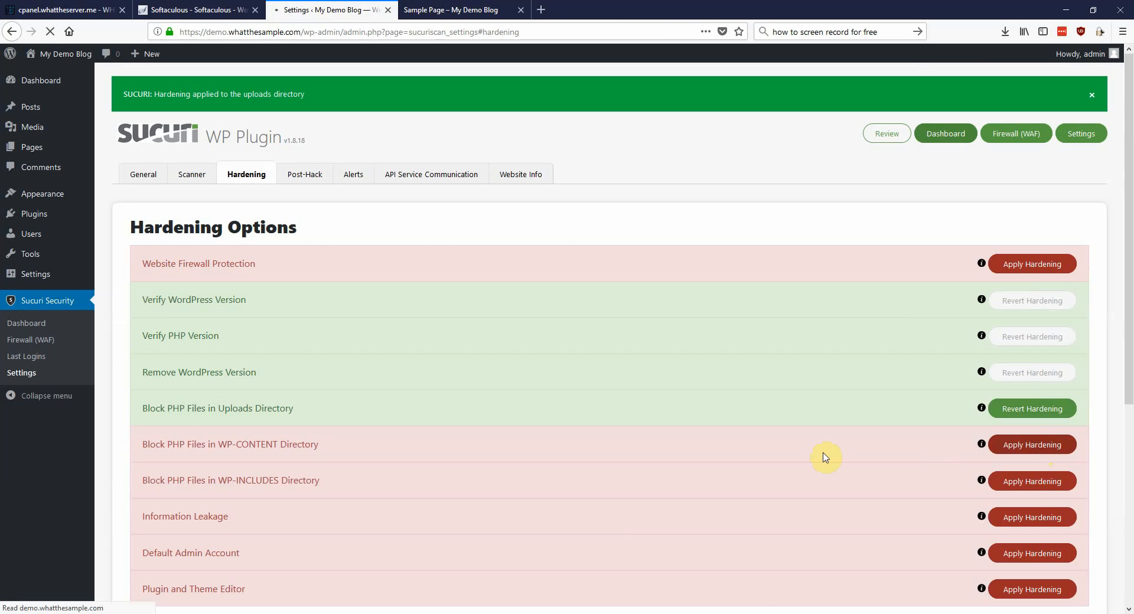
scroll(945, 448, "down", 1)
scroll(944, 447, "down", 1)
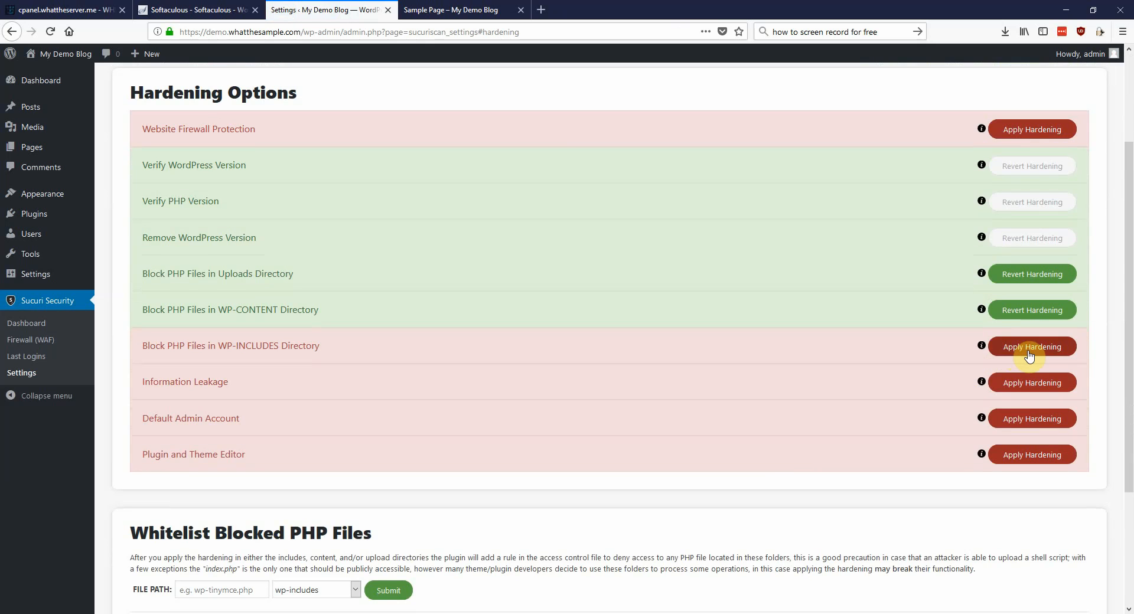
left_click(1029, 354)
Apply the Information Leakage hardening and try to apply the Default Admin Account hardening
scroll(910, 413, "down", 2)
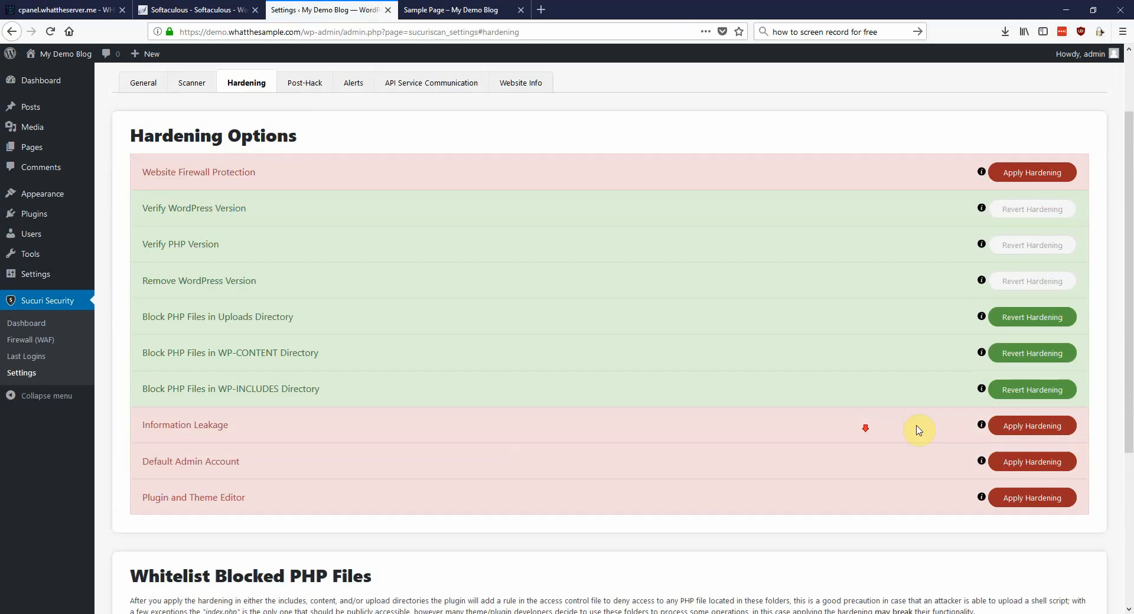
scroll(919, 430, "down", 1)
left_click(1012, 384)
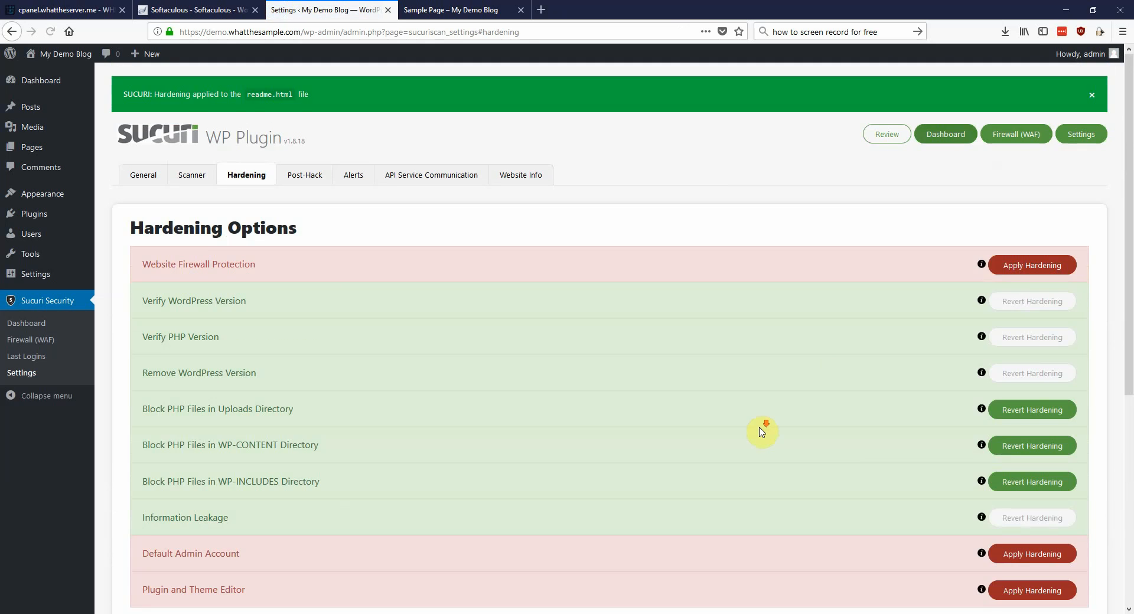
scroll(762, 432, "down", 2)
left_click(994, 423)
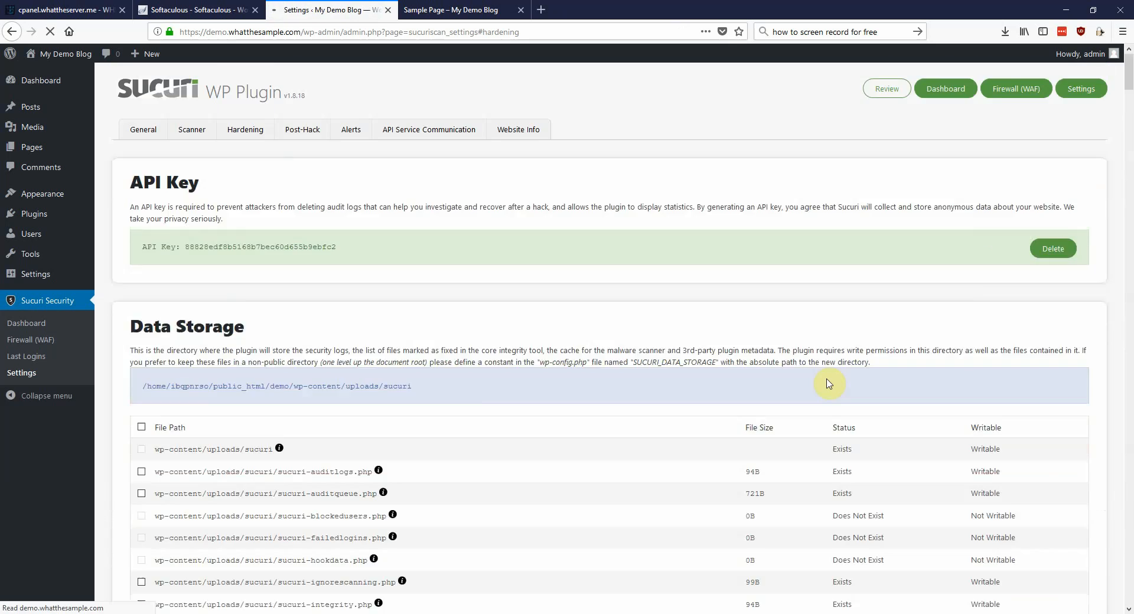
Review the remaining hardening options and the whitelist of blocked PHP files, and view the Post-Hack secret keys
scroll(939, 420, "down", 2)
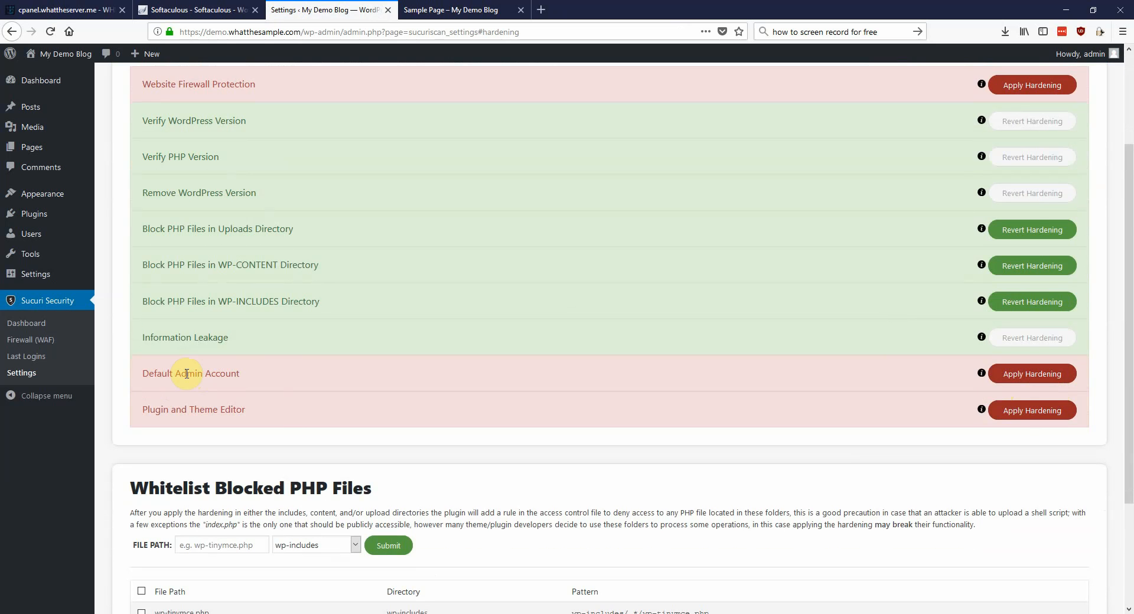
scroll(213, 392, "down", 2)
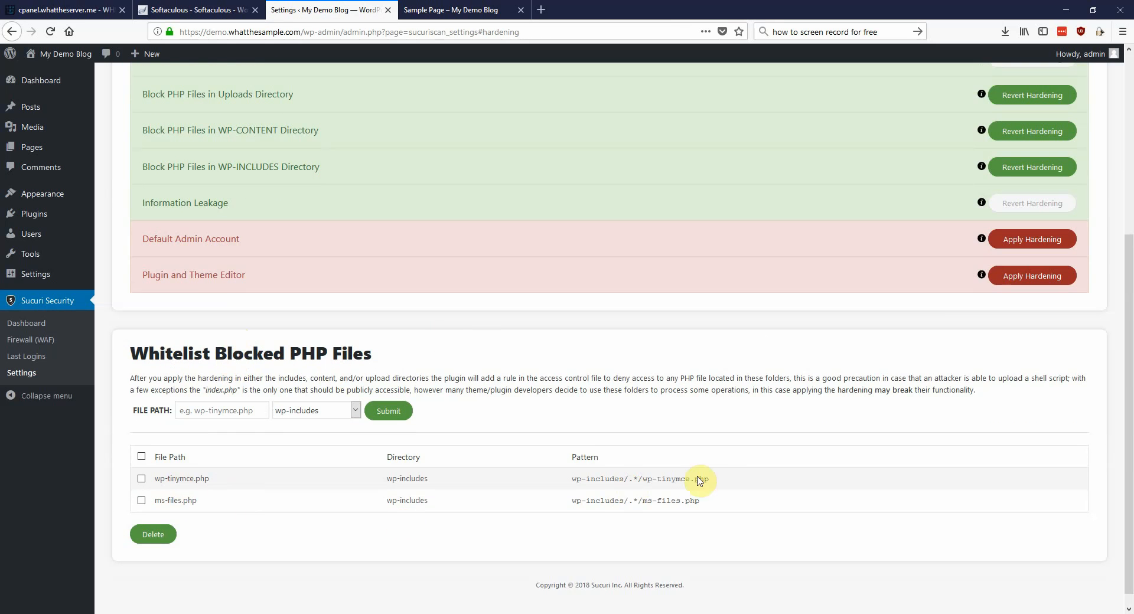
scroll(703, 479, "up", 4)
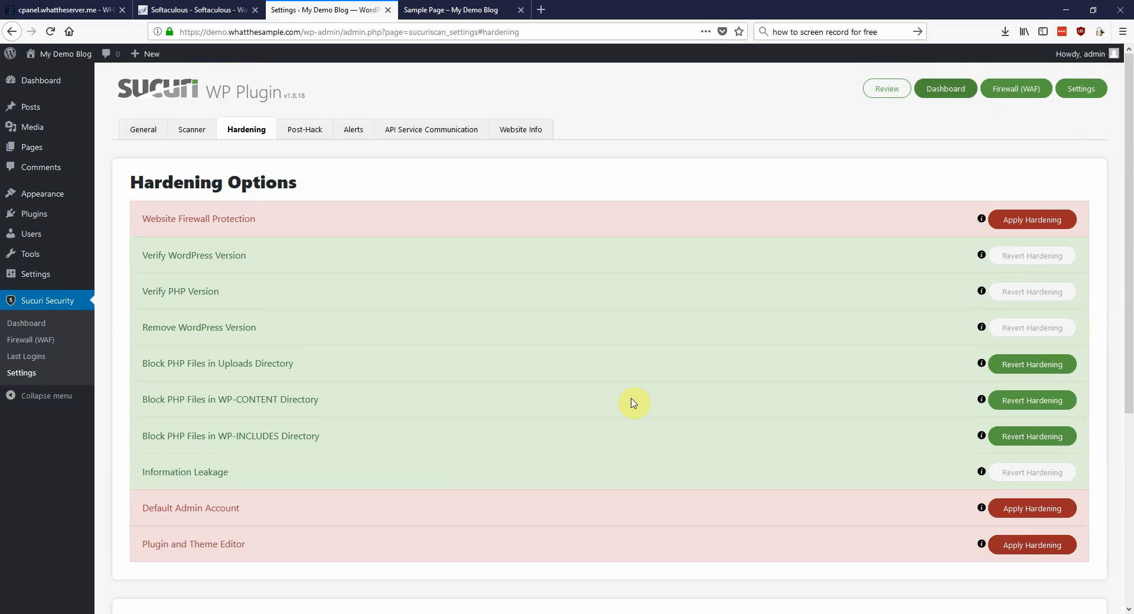
left_click(301, 130)
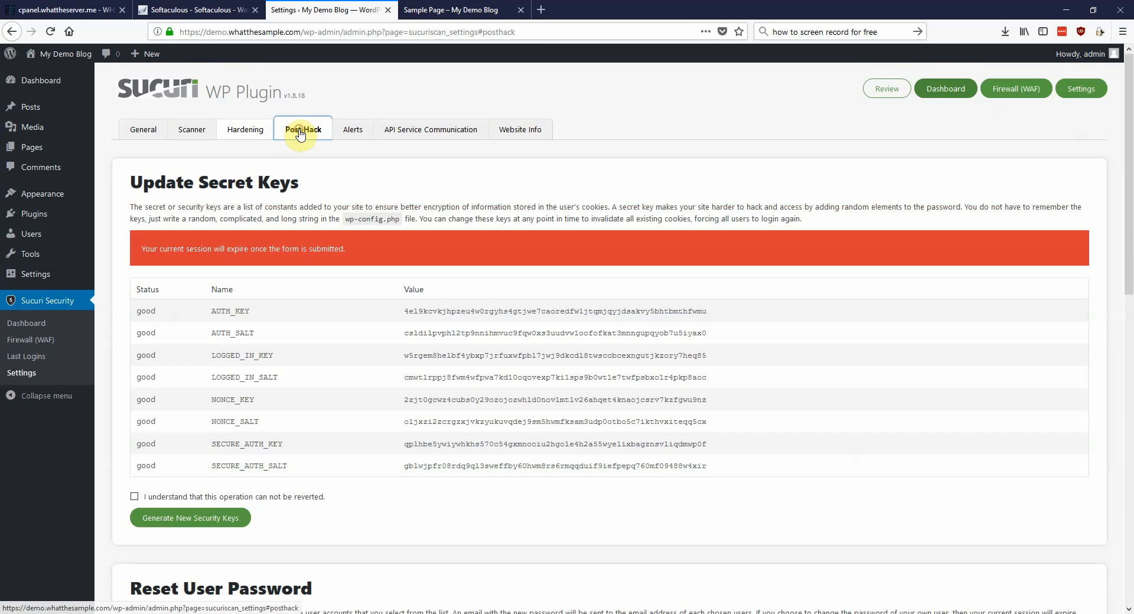
Examine Sucuri's alert settings for recipients, trusted IP addresses, email subject format and maximum alerts per hour
left_click(353, 129)
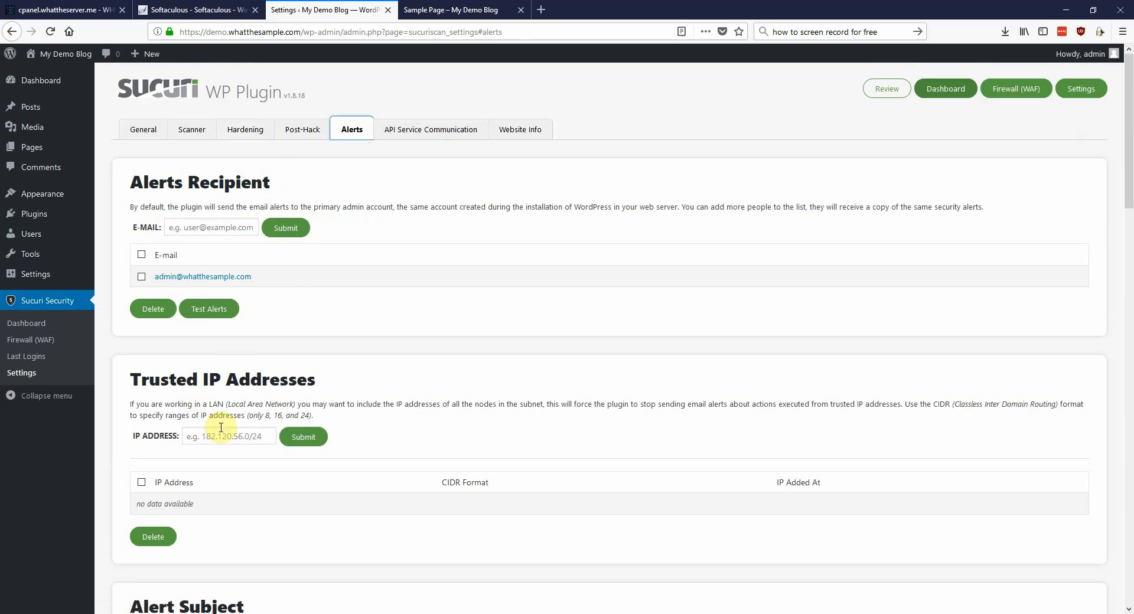
scroll(215, 428, "down", 2)
left_click(214, 300)
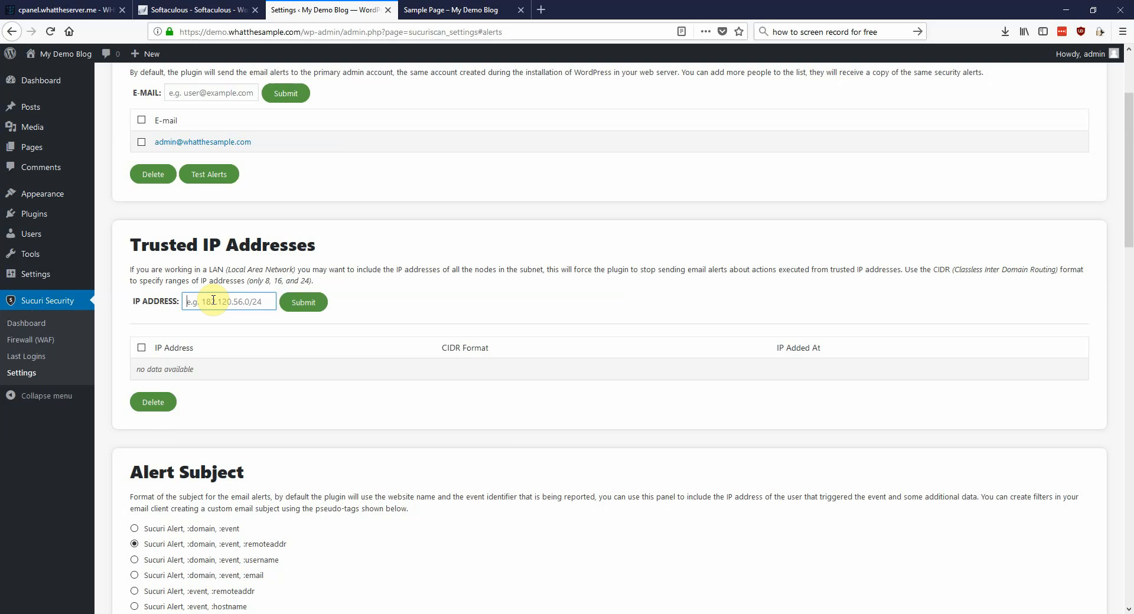
scroll(286, 418, "down", 4)
scroll(343, 425, "down", 2)
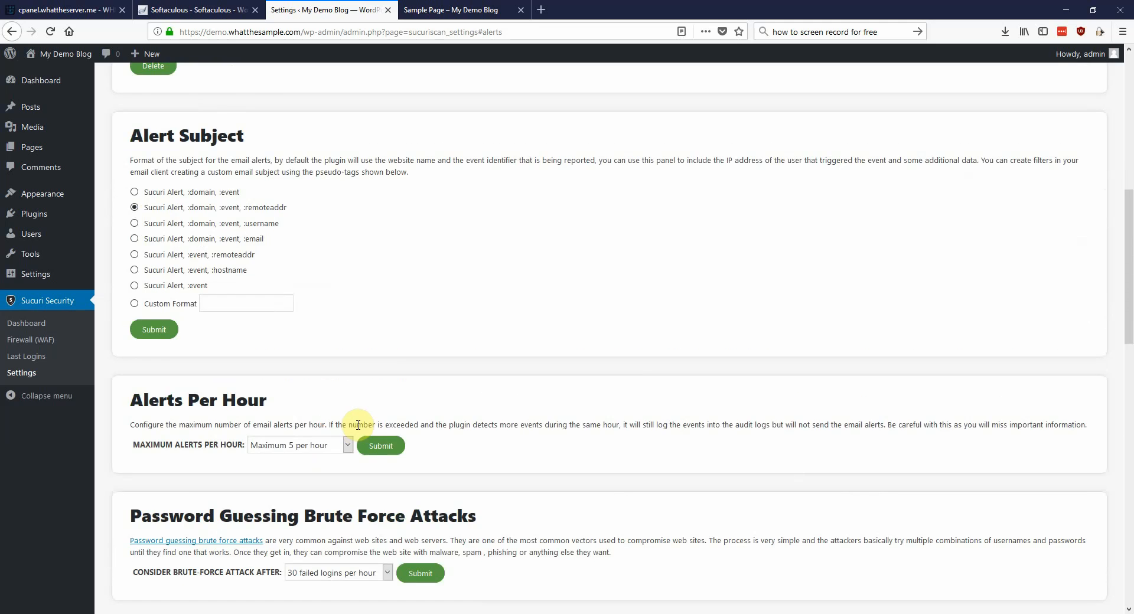
Examine the failed-login thresholds for brute-force attacks and the list of security events that trigger email alerts
scroll(358, 425, "down", 4)
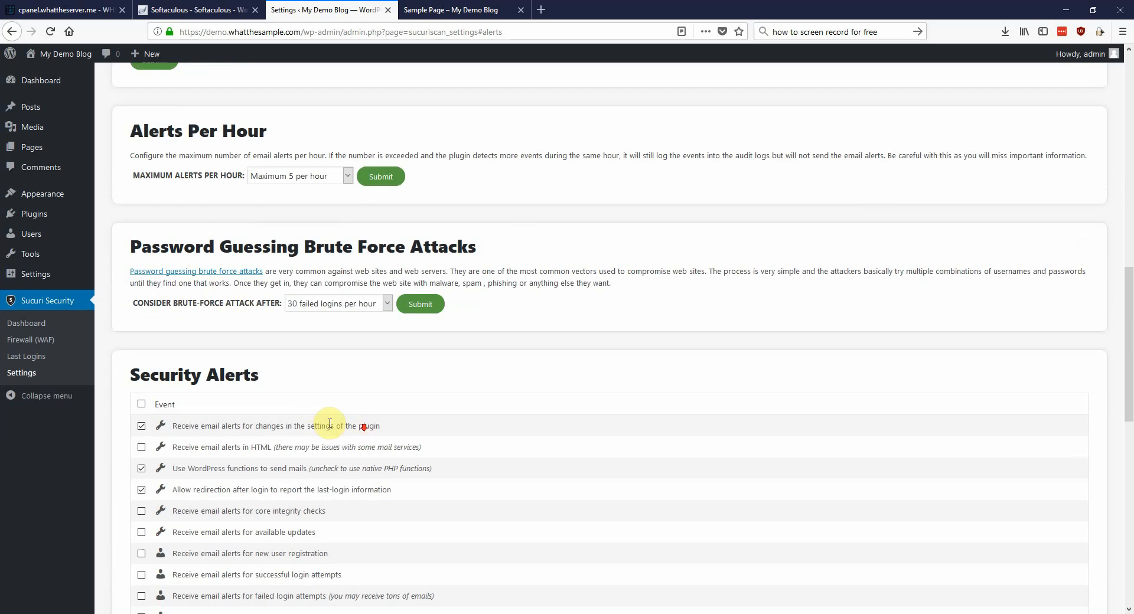
left_click(327, 307)
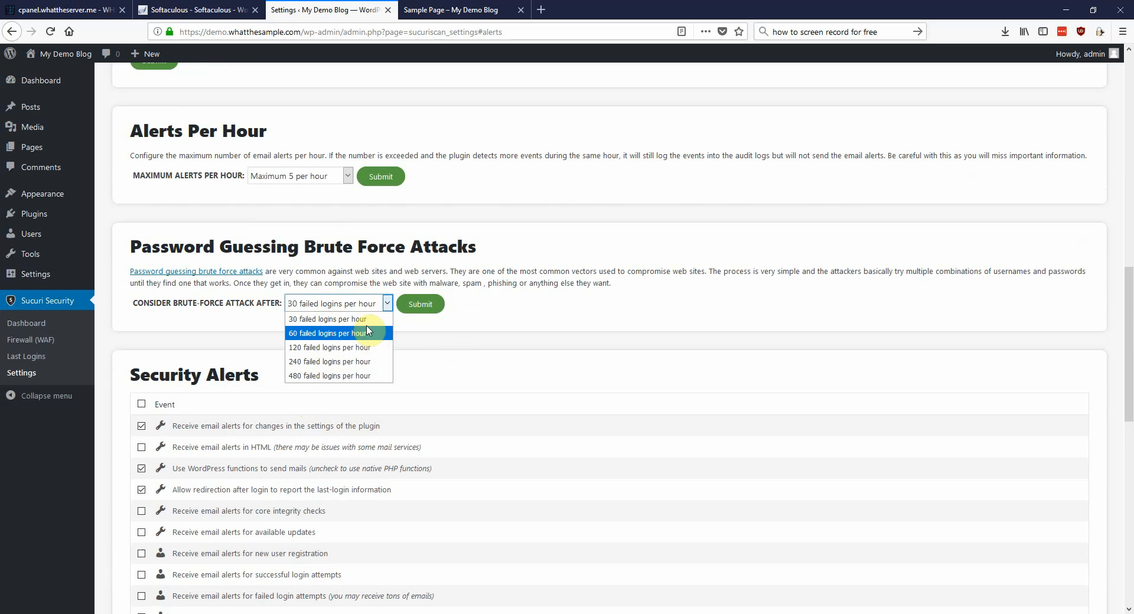
left_click(520, 316)
scroll(519, 322, "down", 6)
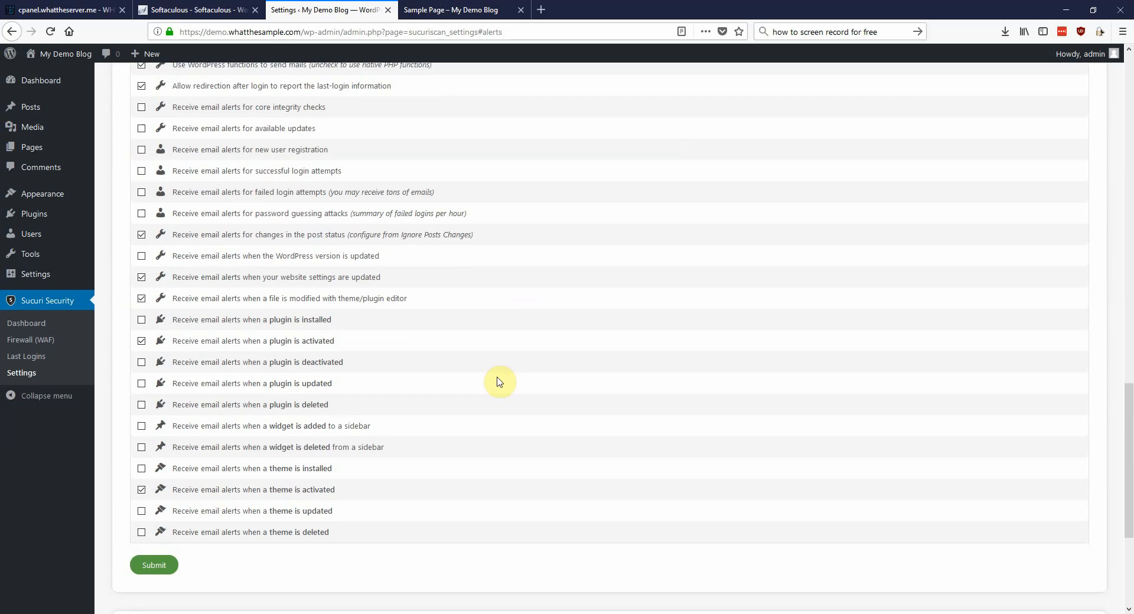
scroll(459, 357, "up", 10)
scroll(483, 422, "down", 2)
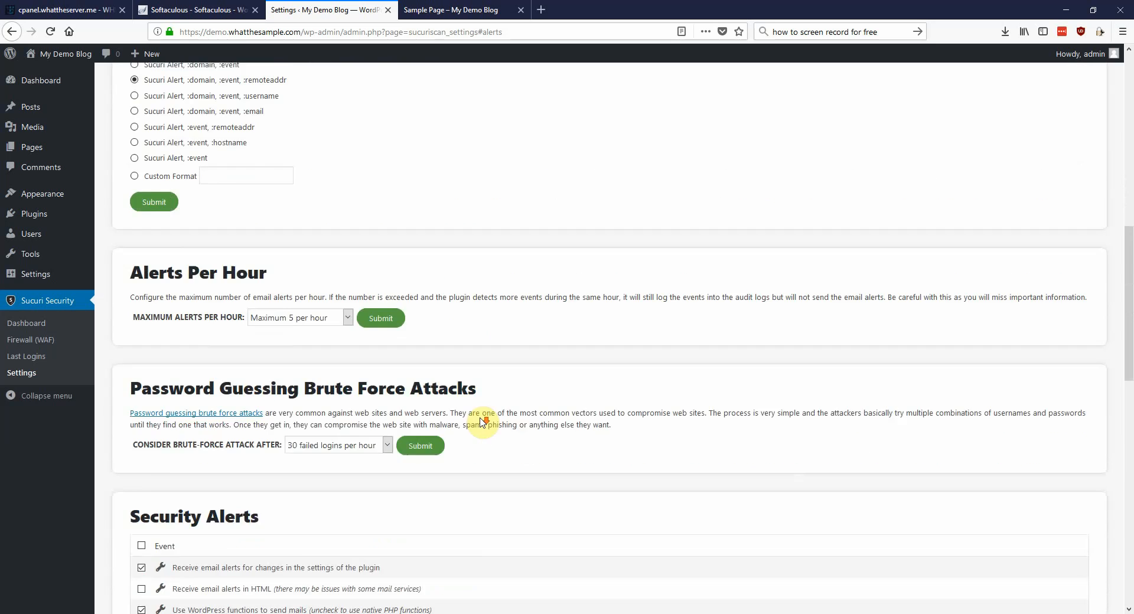
scroll(483, 422, "down", 5)
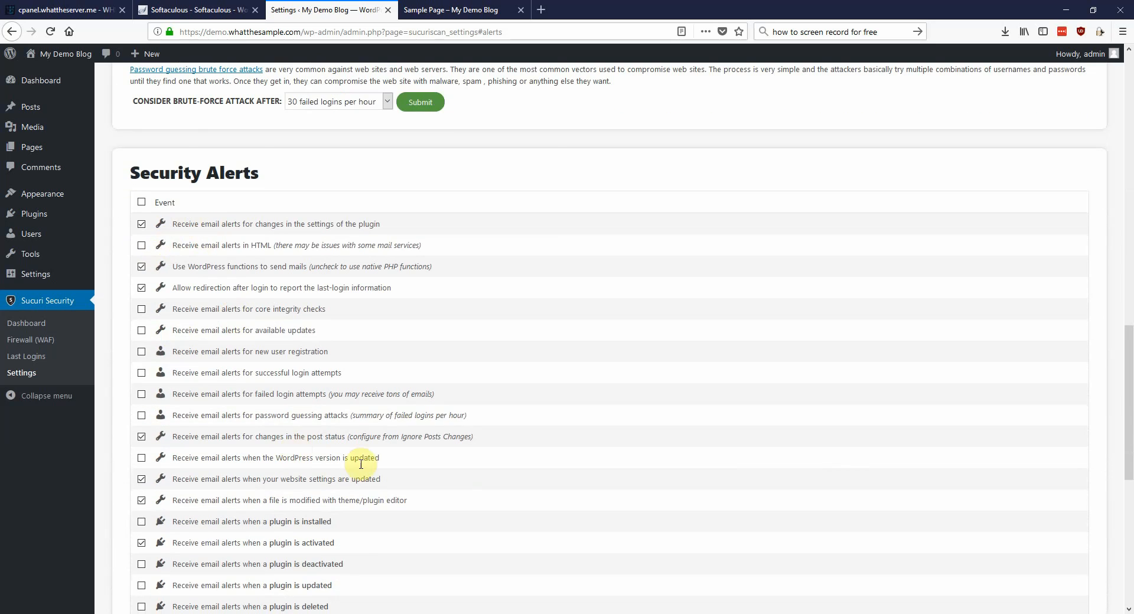
Return to the start of the alert settings and view the API Service Communication settings
scroll(520, 464, "up", 9)
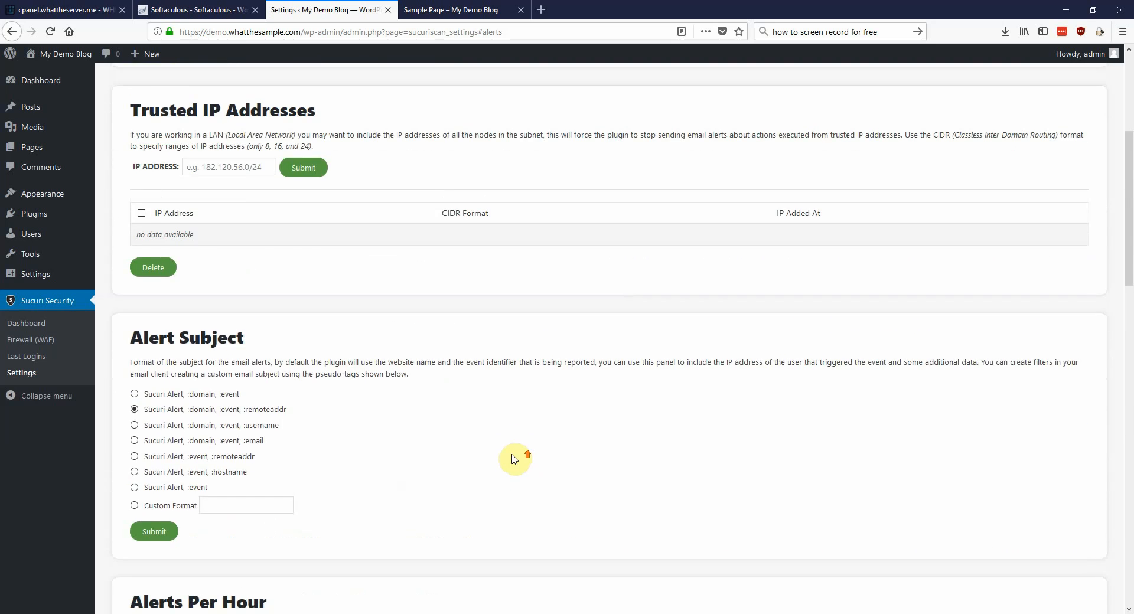
scroll(514, 459, "up", 5)
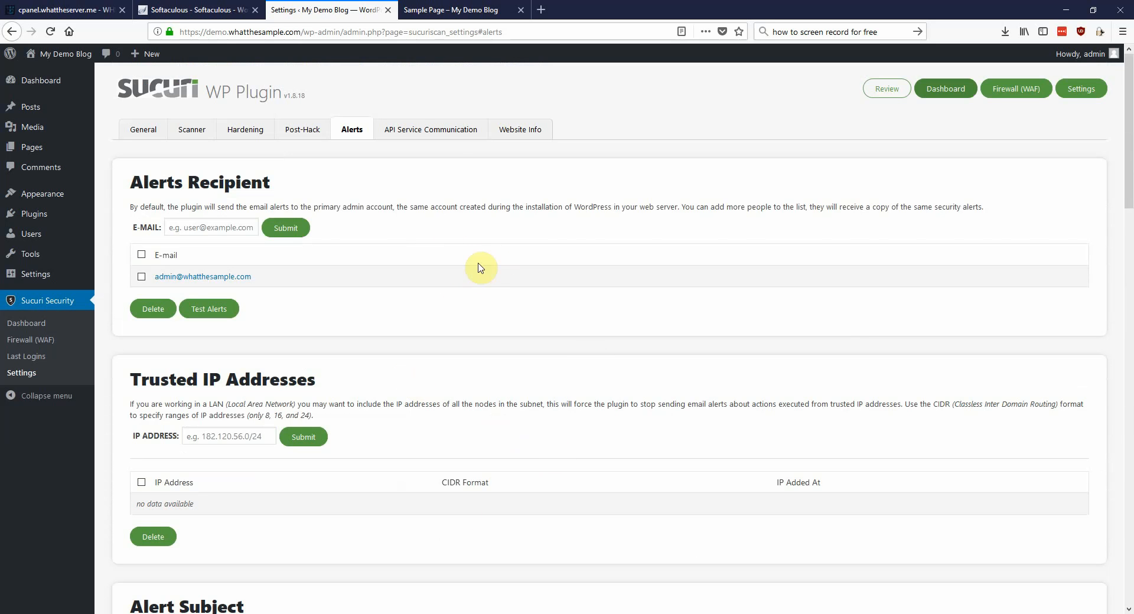
left_click(430, 135)
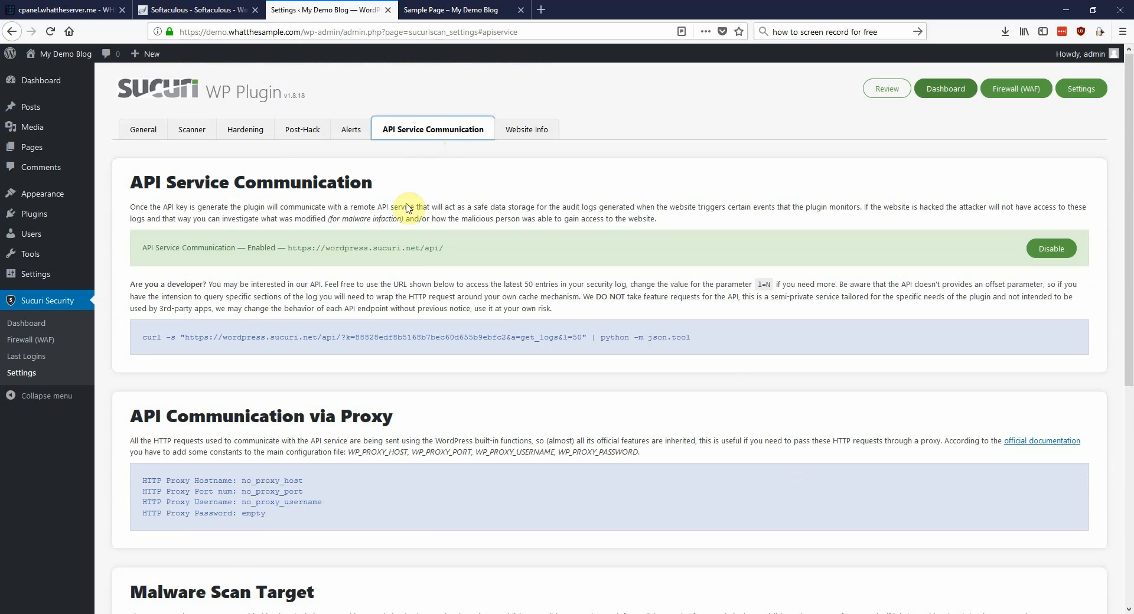
Review the API proxy, malware scan target and WordPress checksums settings in the API Service Communication section
scroll(395, 529, "down", 6)
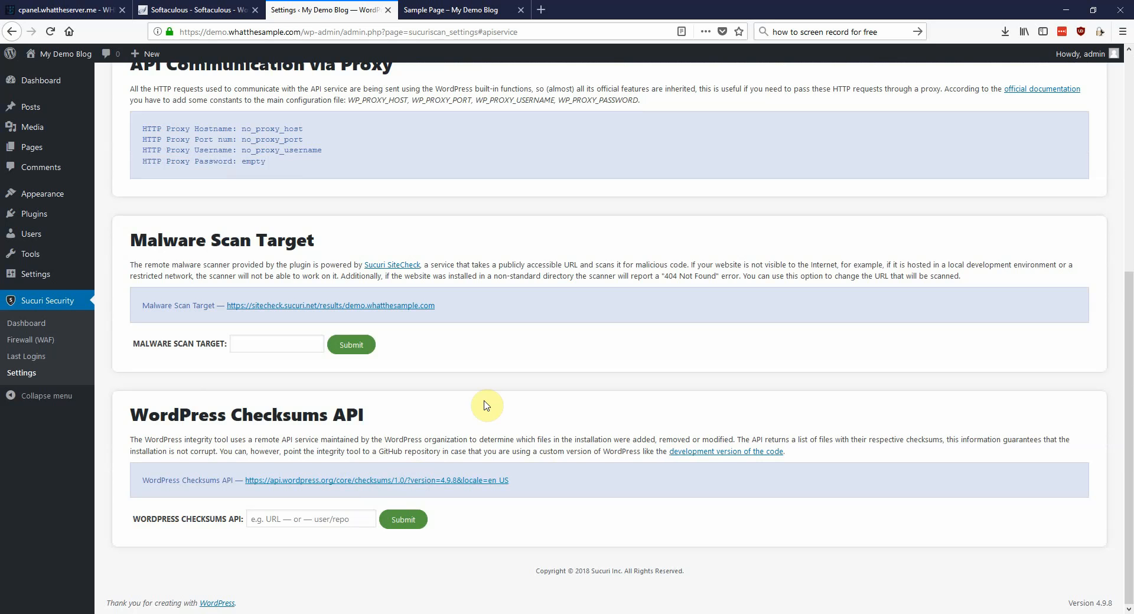
scroll(487, 406, "up", 6)
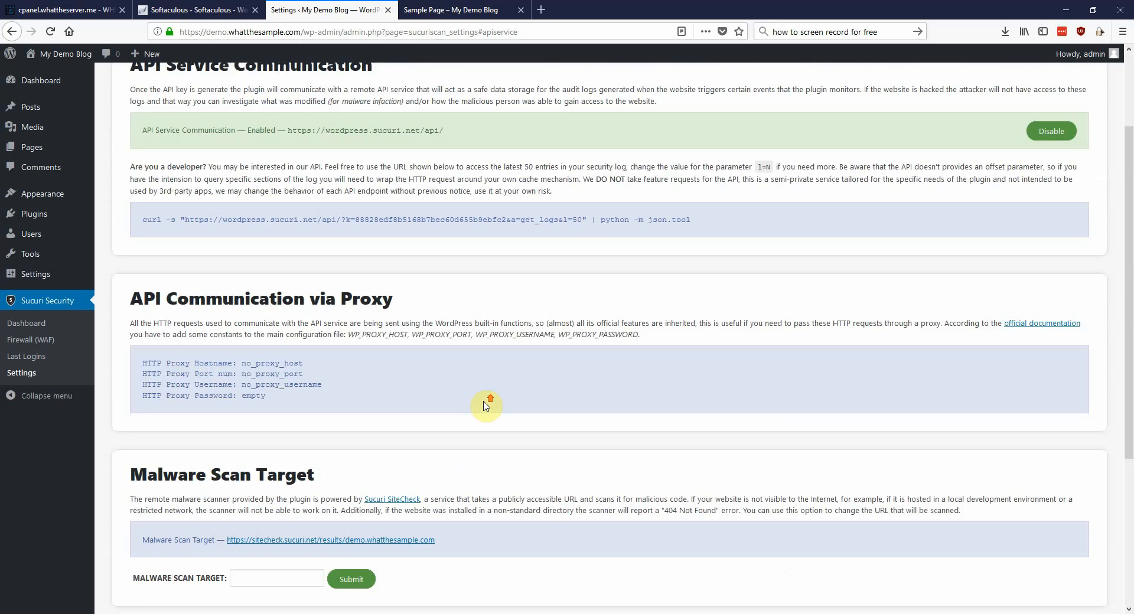
Examine the environment variables and .htaccess file integrity in Sucuri's website information, and return to the general settings
left_click(538, 133)
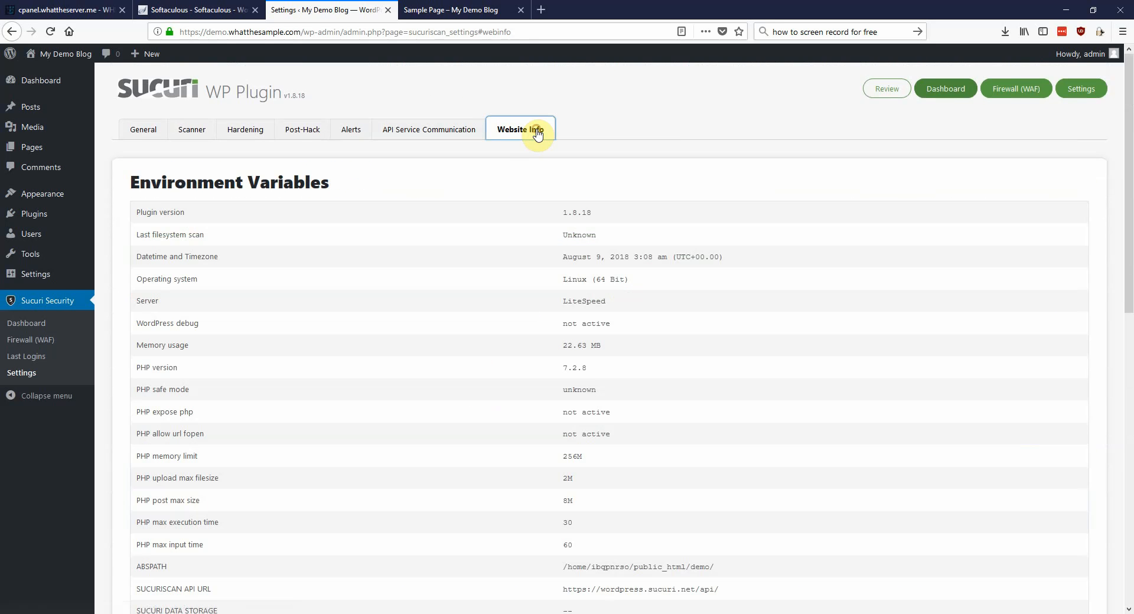
scroll(520, 391, "down", 4)
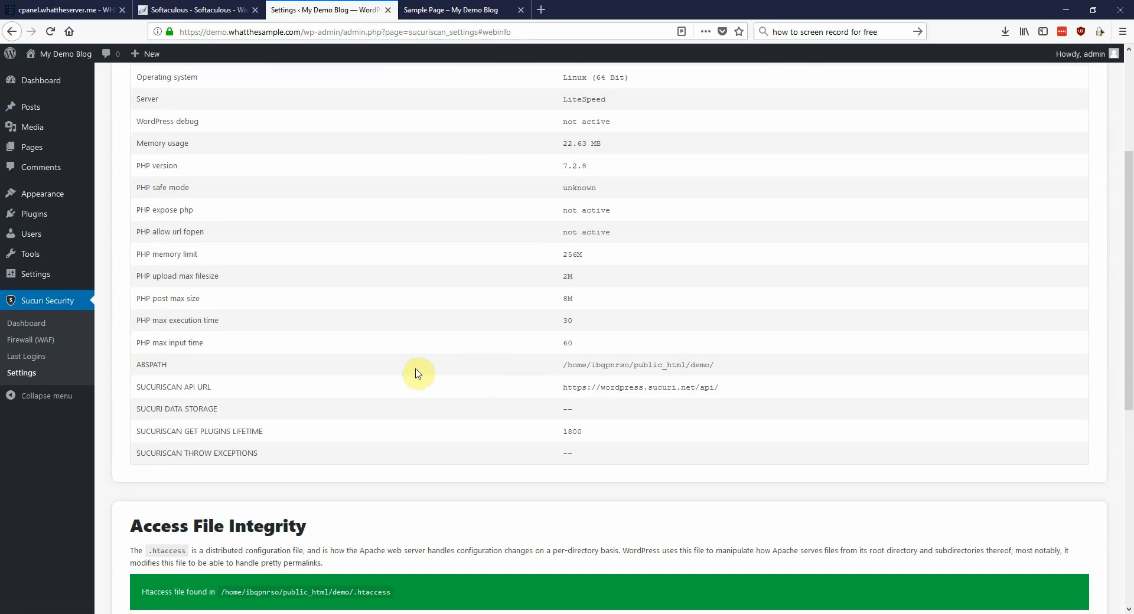
scroll(437, 360, "down", 3)
scroll(464, 428, "down", 2)
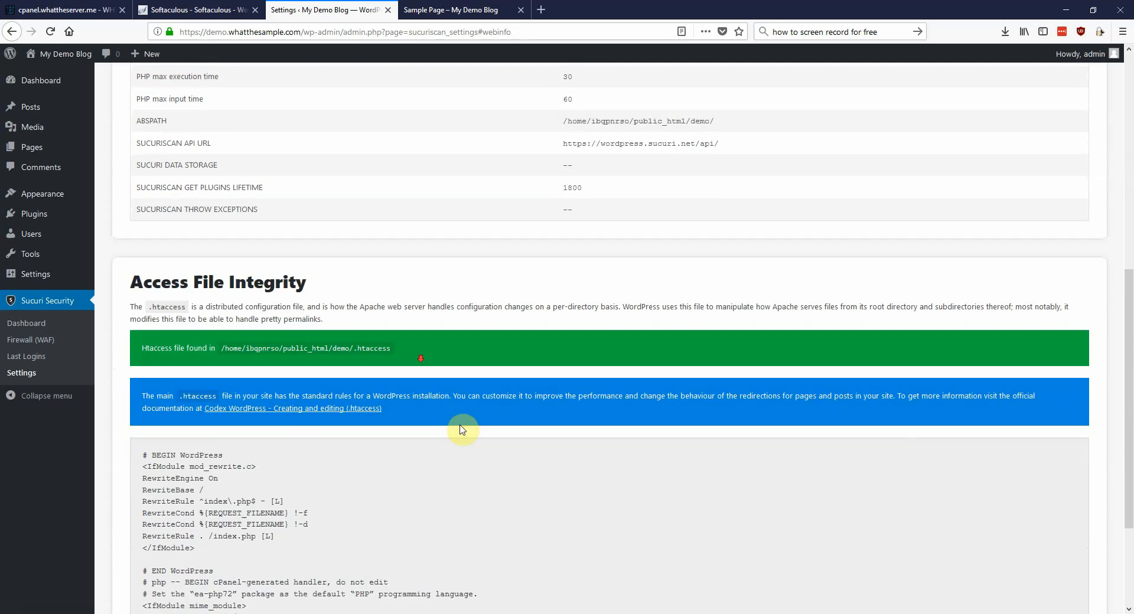
scroll(463, 428, "up", 7)
scroll(463, 429, "up", 1)
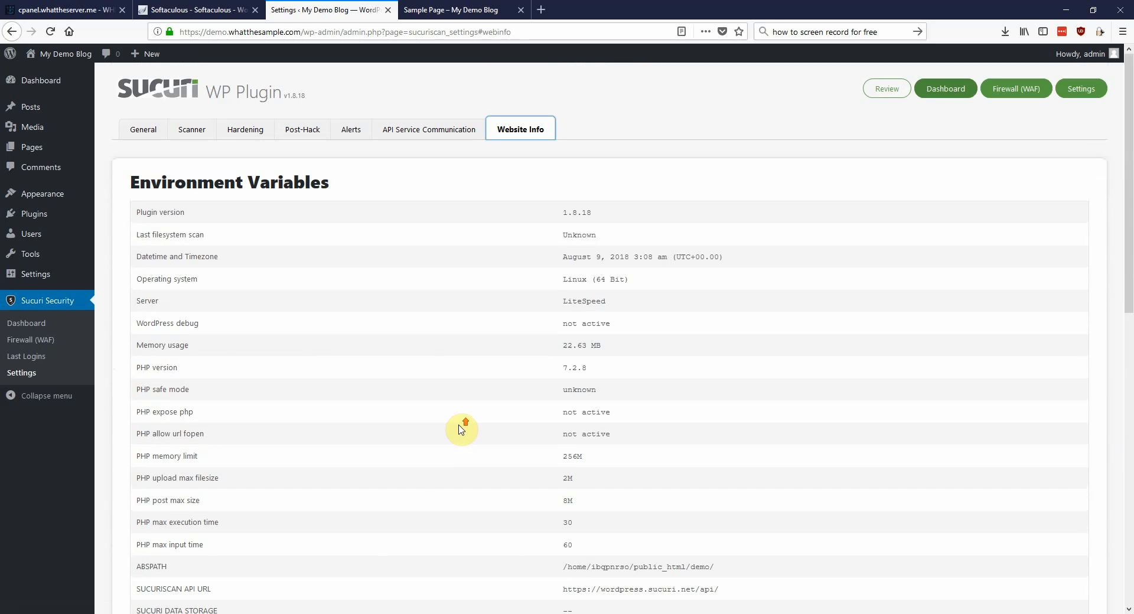
left_click(143, 129)
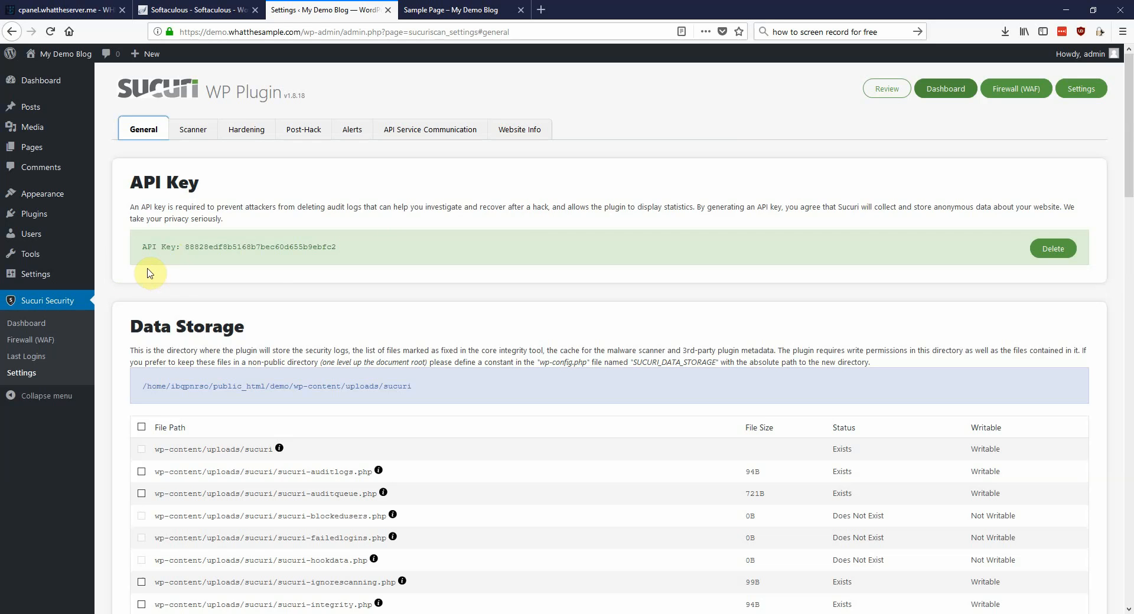
Search the plugin directory for "disable comment", and install and activate the Disable Comments plugin with 1+ million active installations
left_click(34, 214)
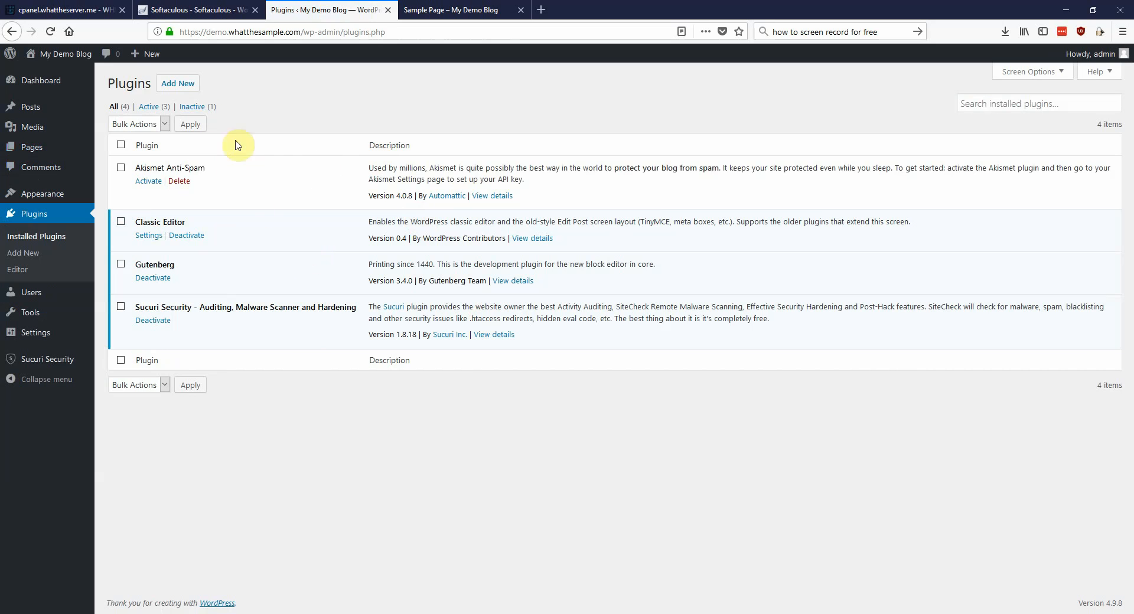
left_click(177, 83)
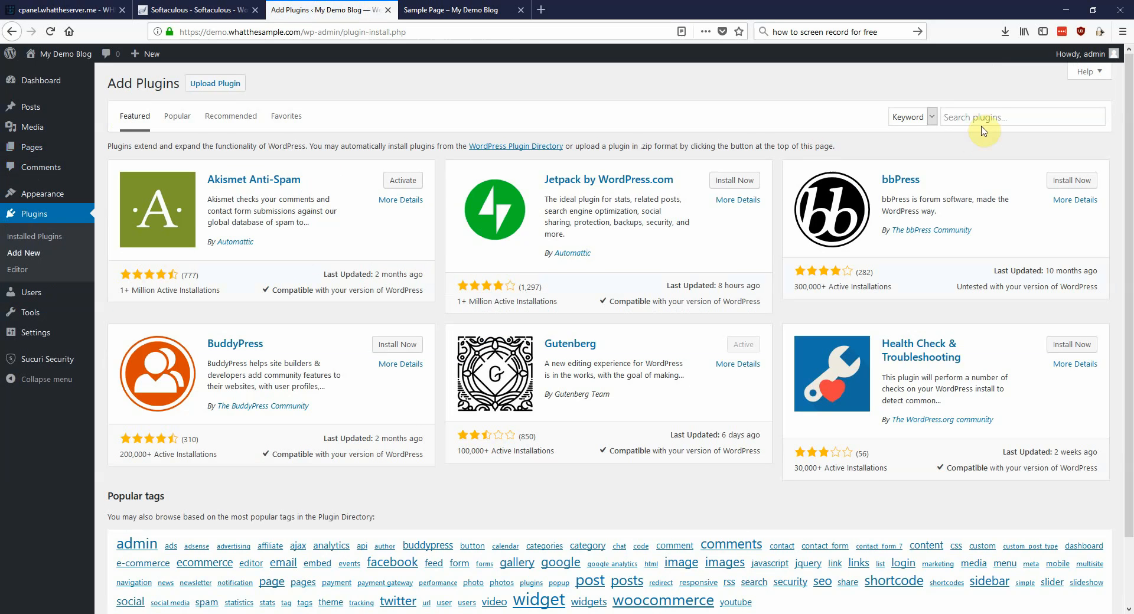
left_click(989, 120)
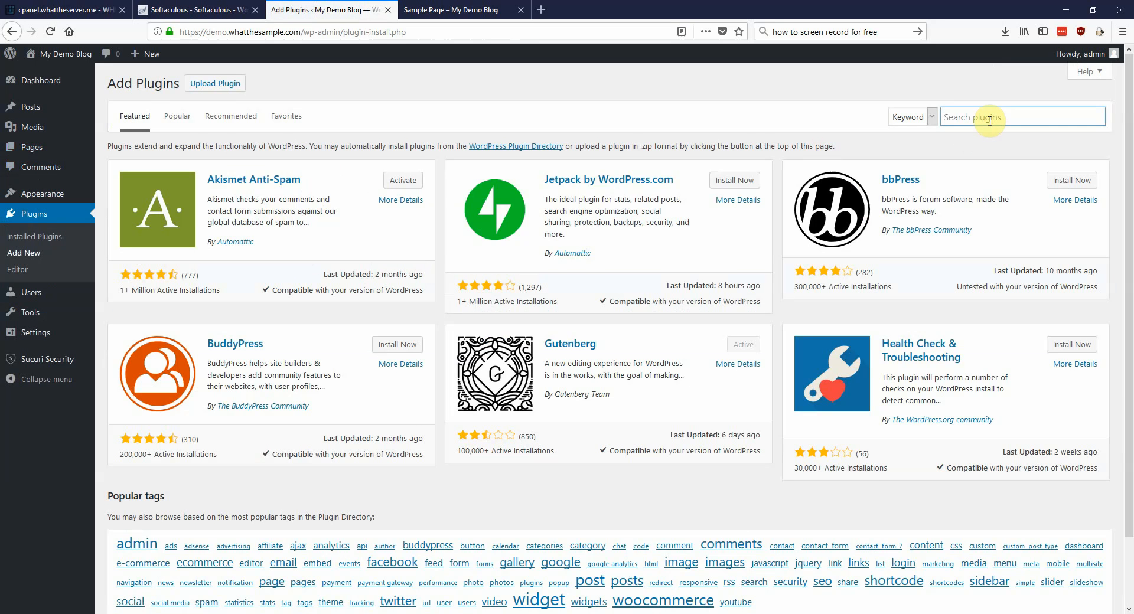
type("disable comment")
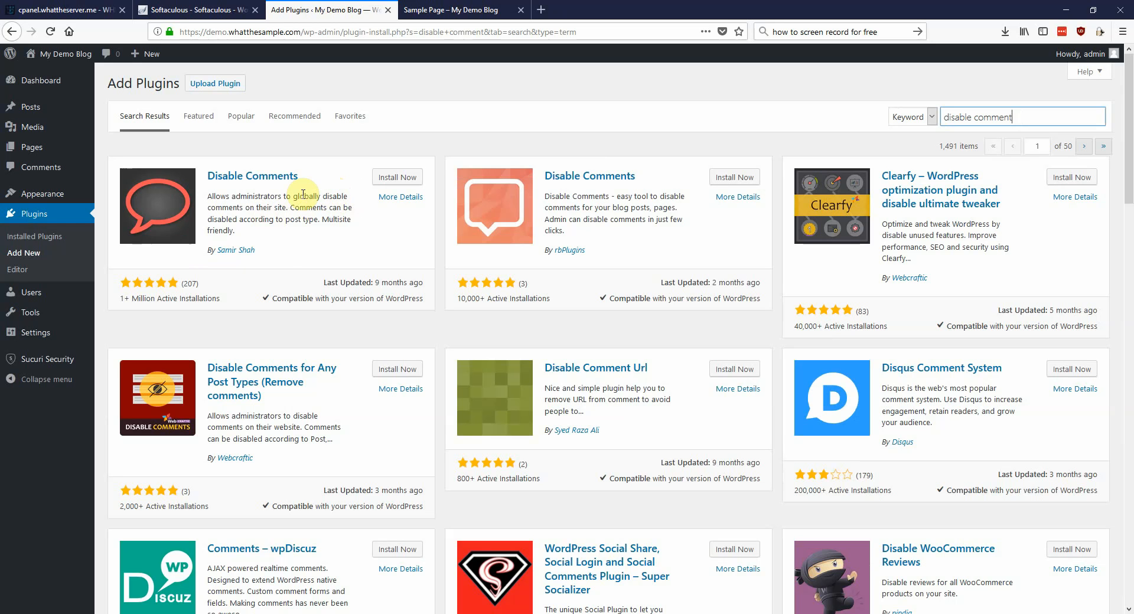
left_click(396, 178)
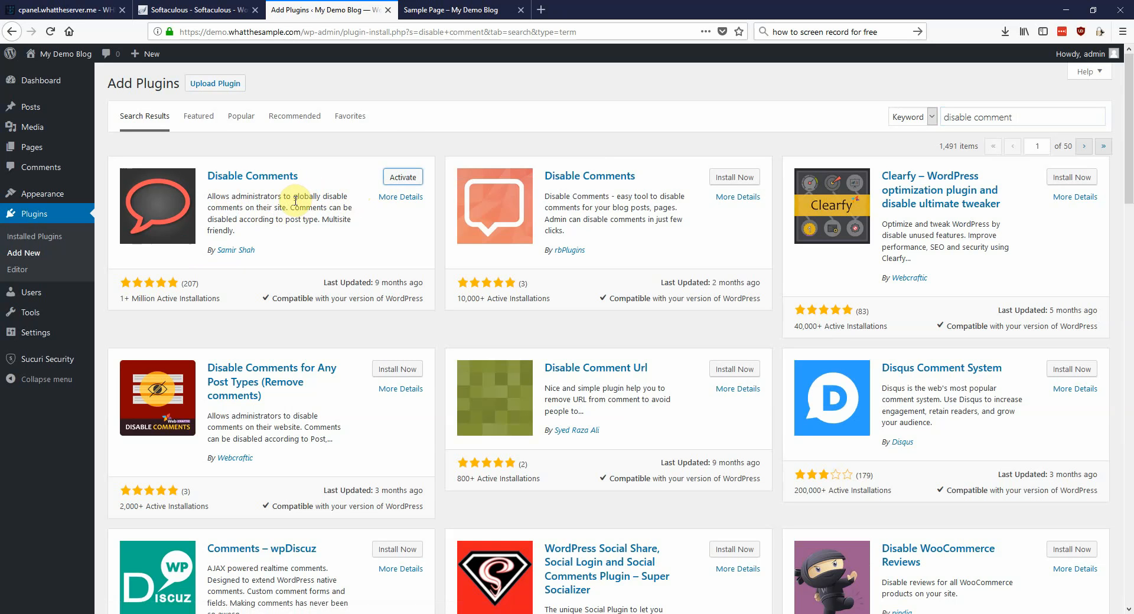
left_click(403, 177)
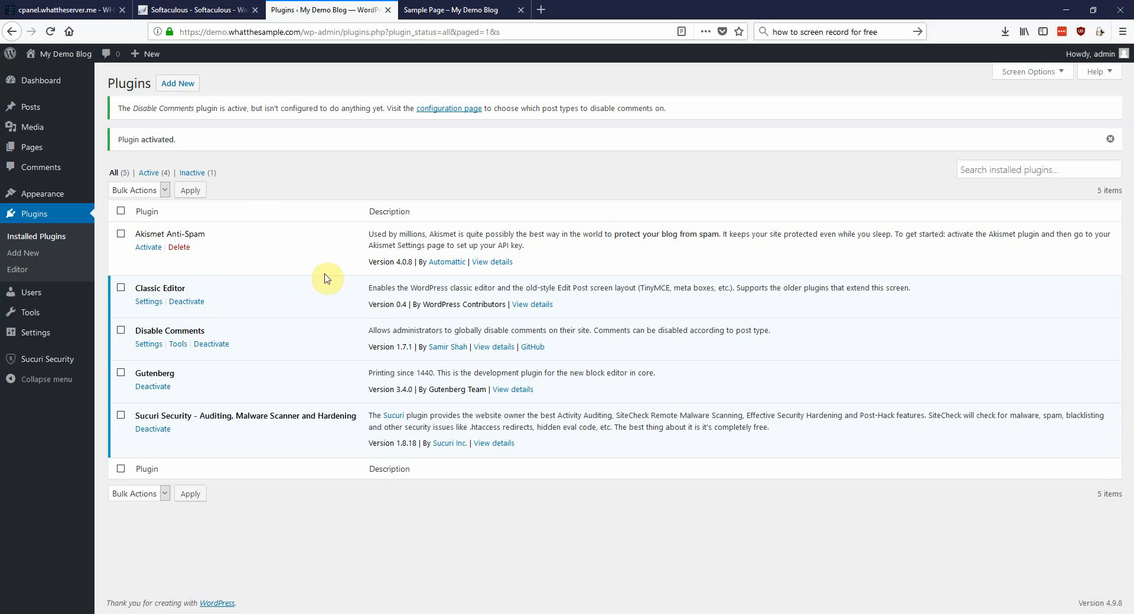
View the site's comments list, and deactivate and delete the Disable Comments plugin
left_click(41, 168)
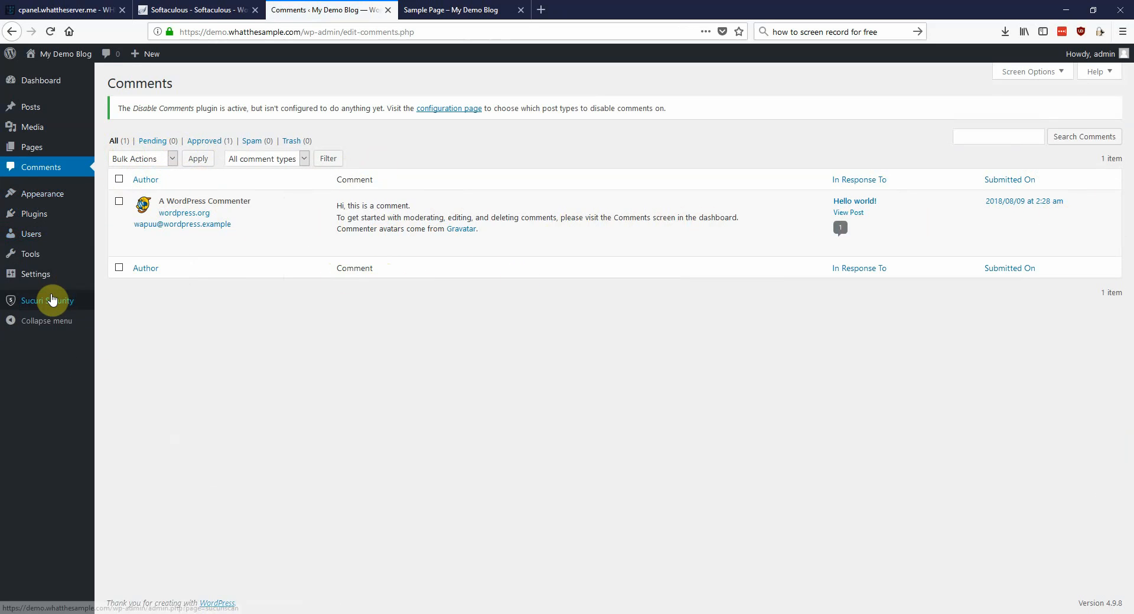
mouse_move(45, 200)
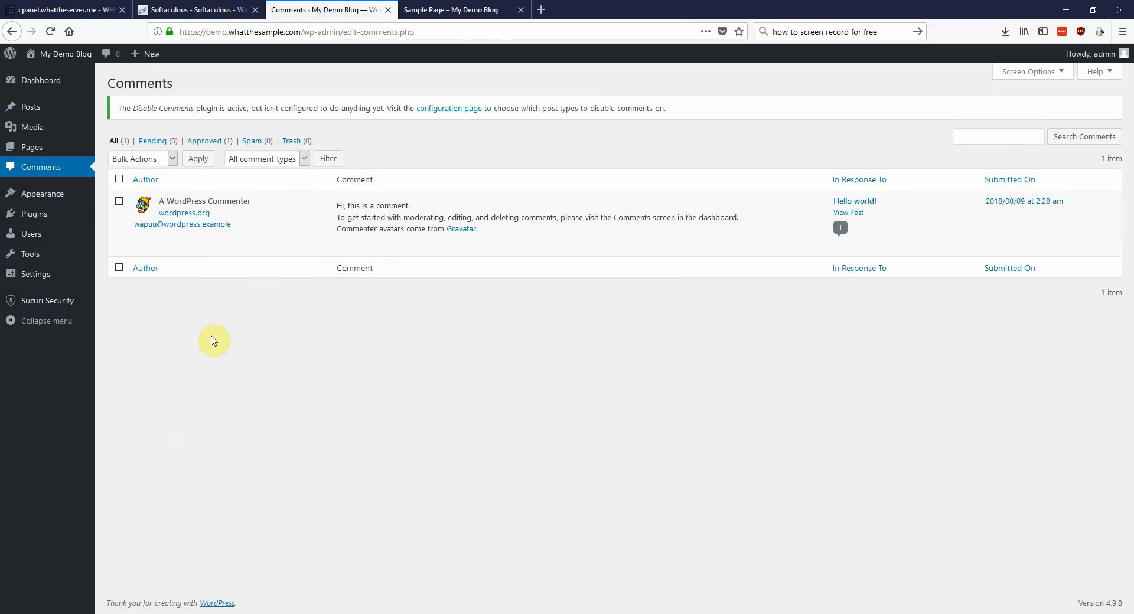
left_click(40, 216)
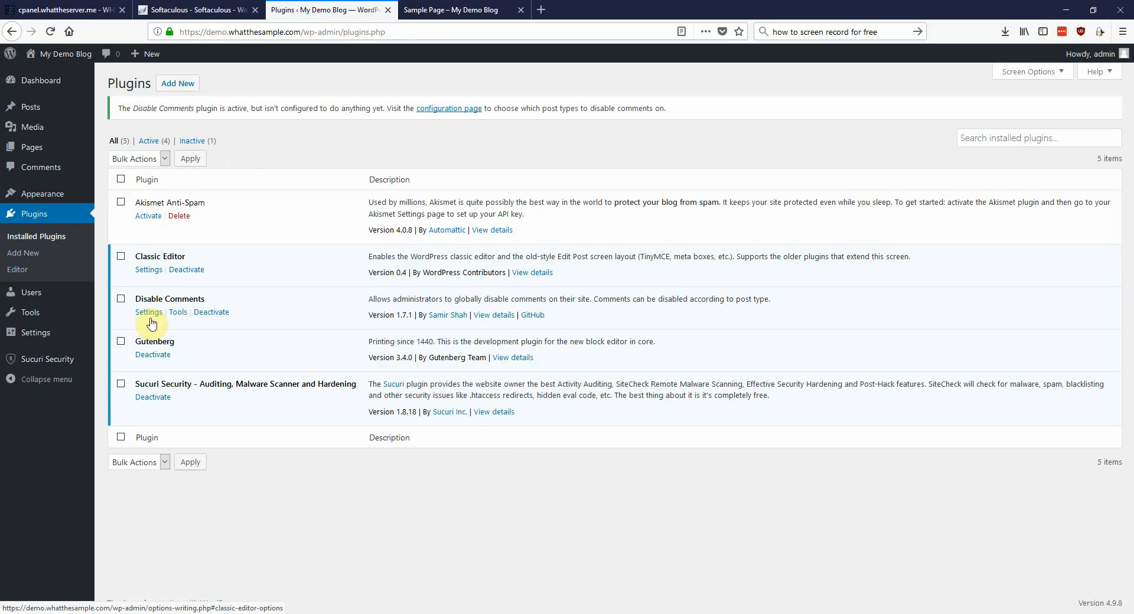
left_click(211, 313)
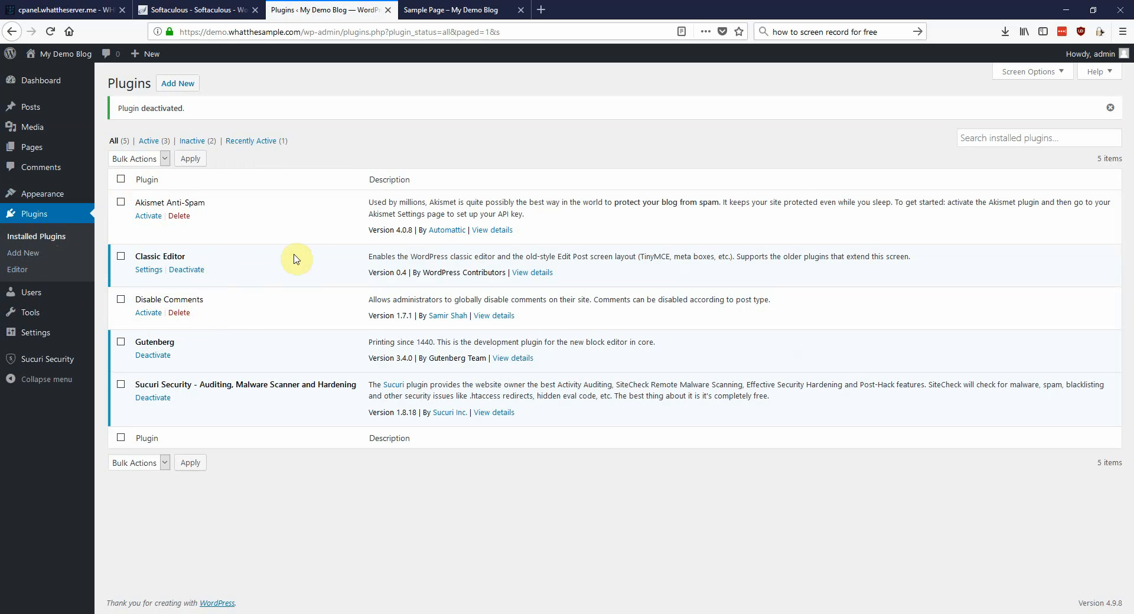
left_click(178, 313)
left_click(585, 273)
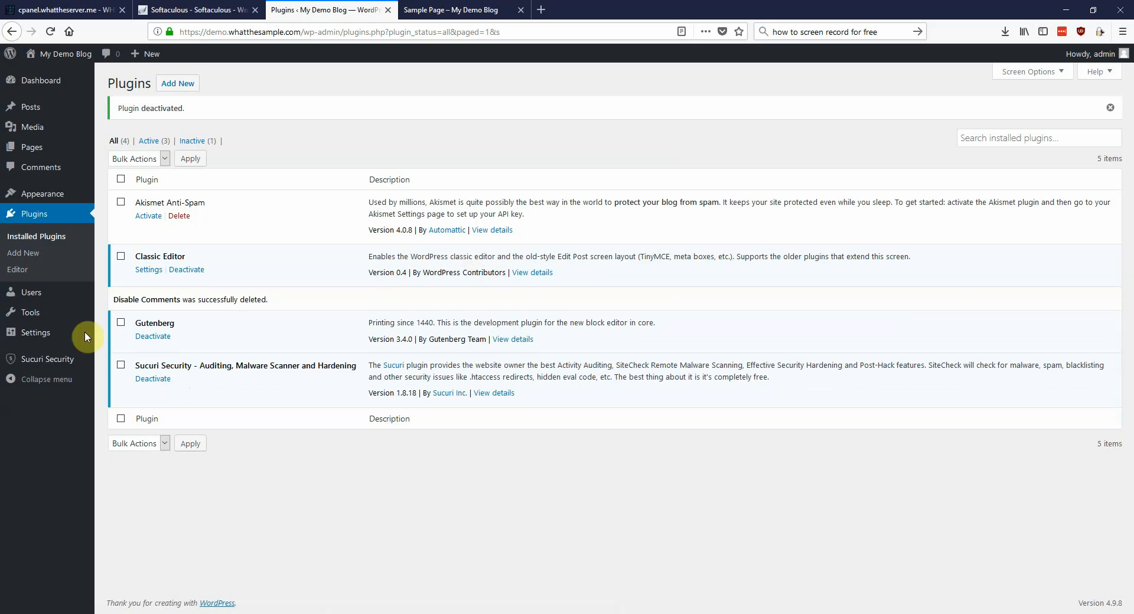
Deactivate the Gutenberg plugin and delete the inactive Akismet Anti-Spam plugin
left_click(152, 336)
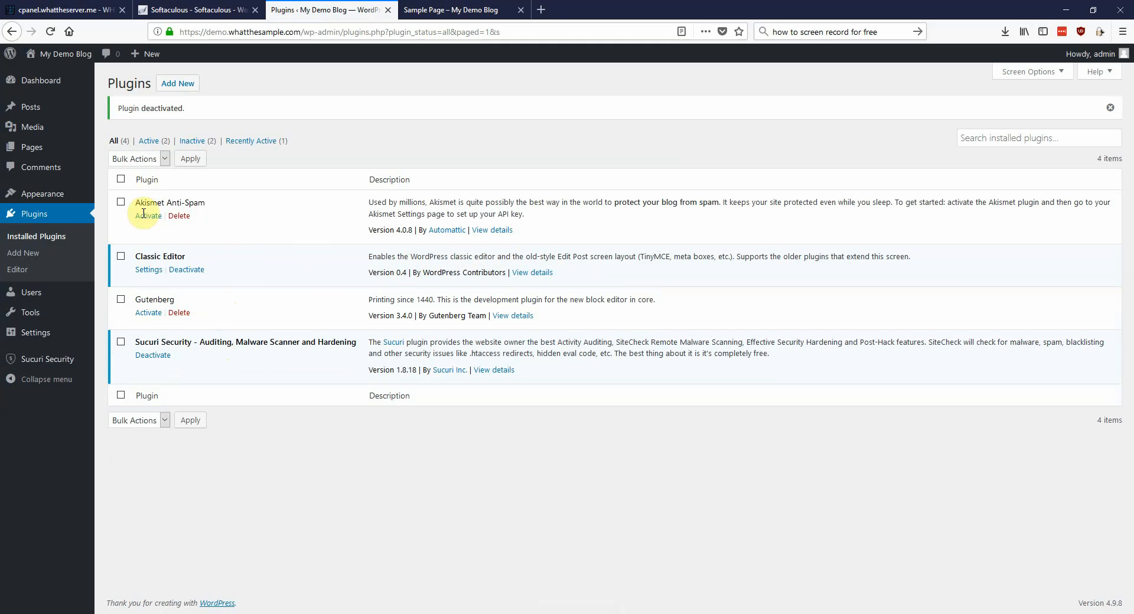
left_click(179, 217)
left_click(593, 272)
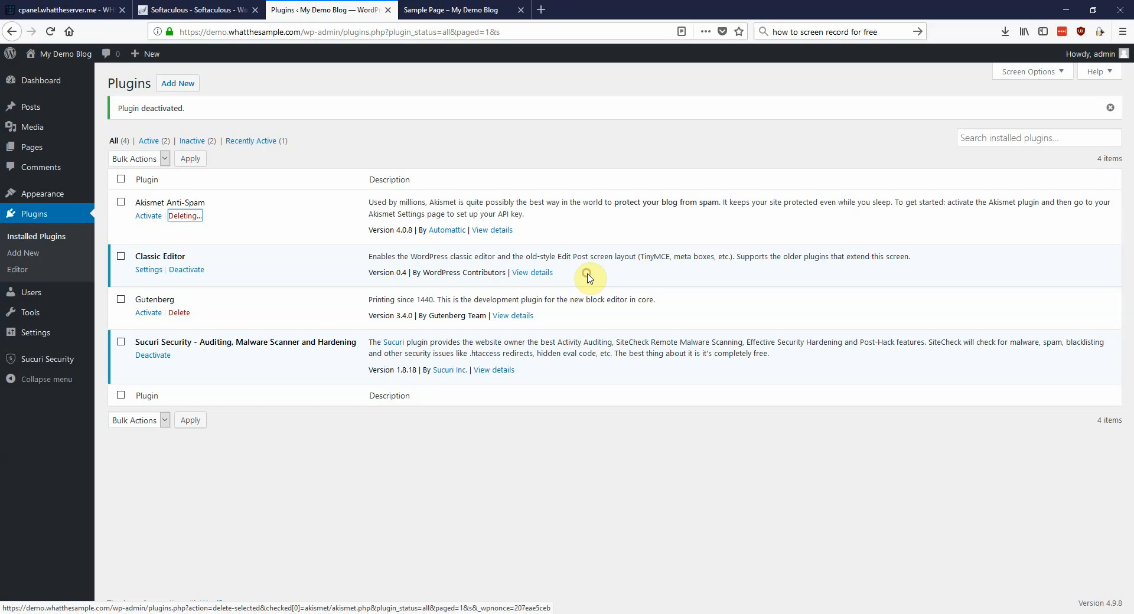